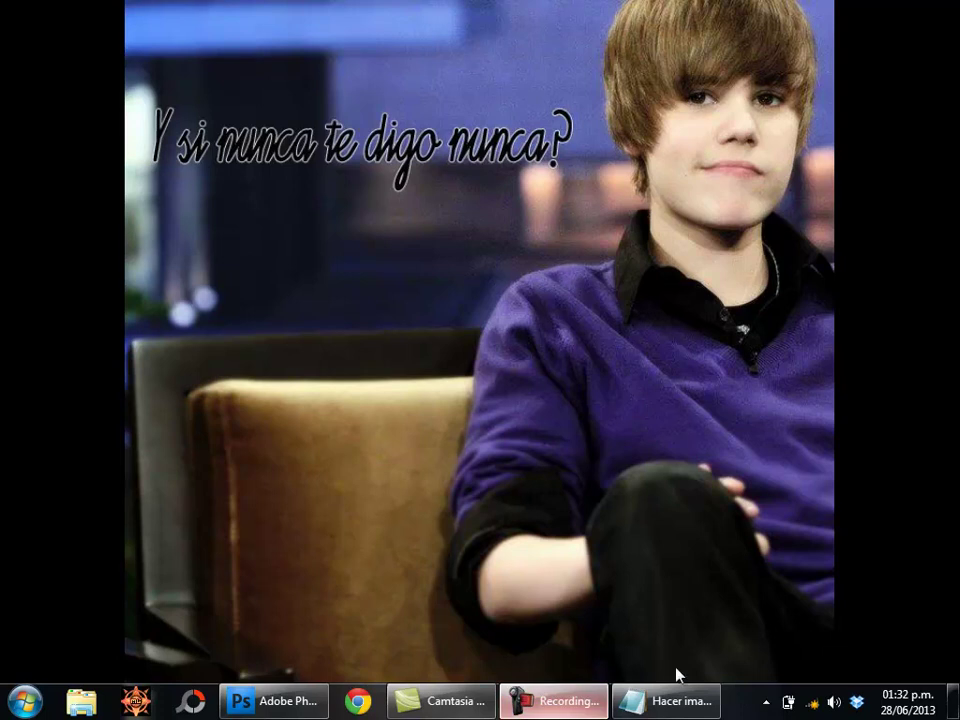
Restore the tutorial notes window in Notepad and read through the introduction.
click(668, 702)
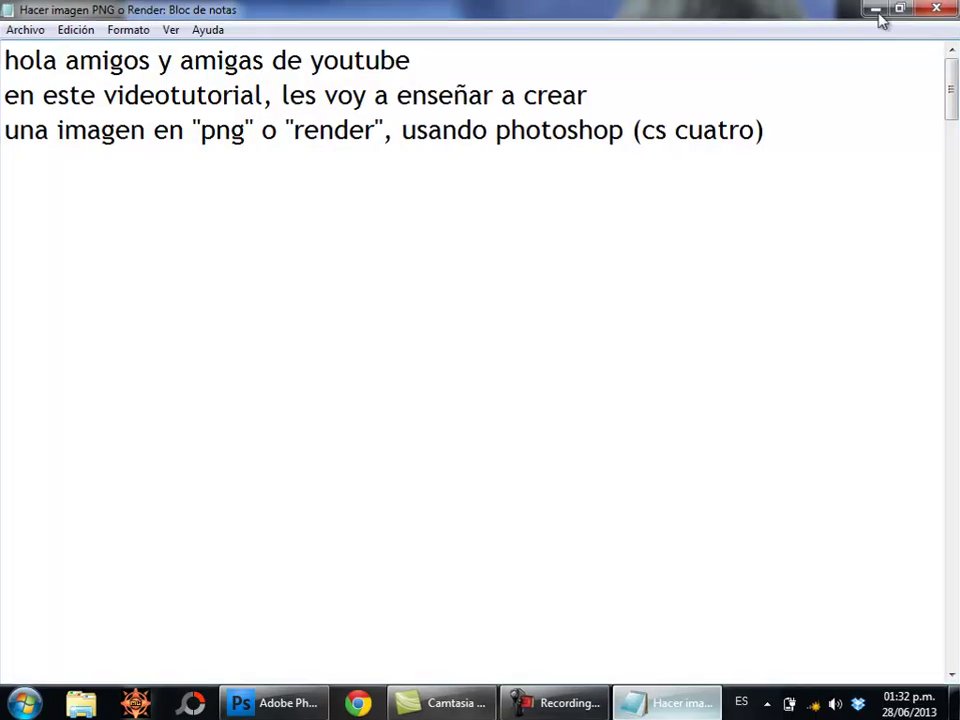
click(897, 9)
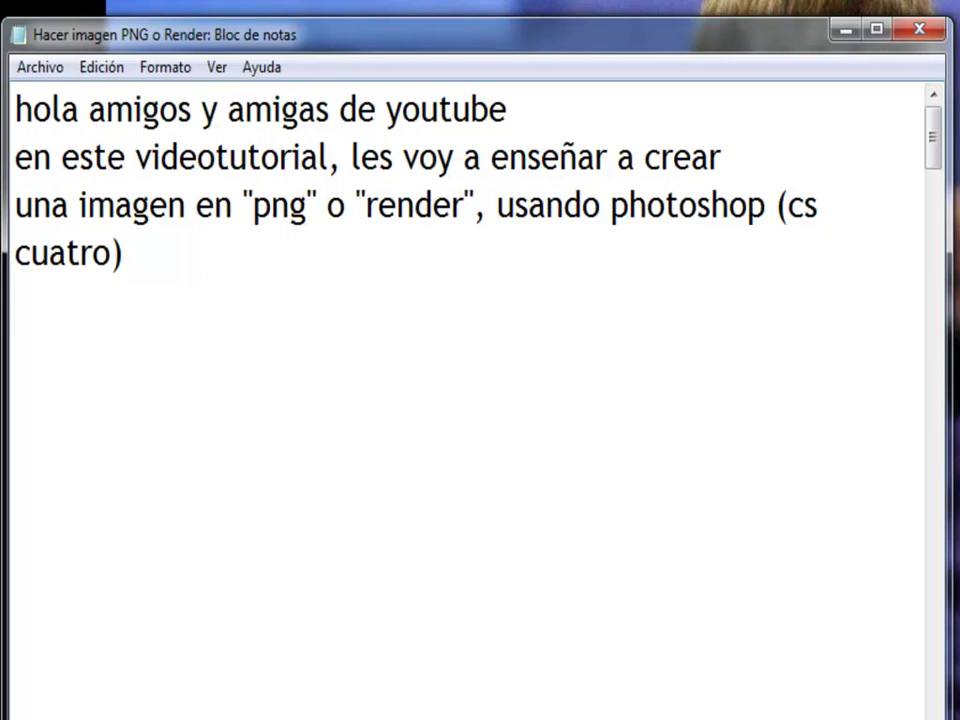
mouse_move(161, 249)
mouse_down()
mouse_move(15, 157)
mouse_move(15, 108)
mouse_up()
click(203, 281)
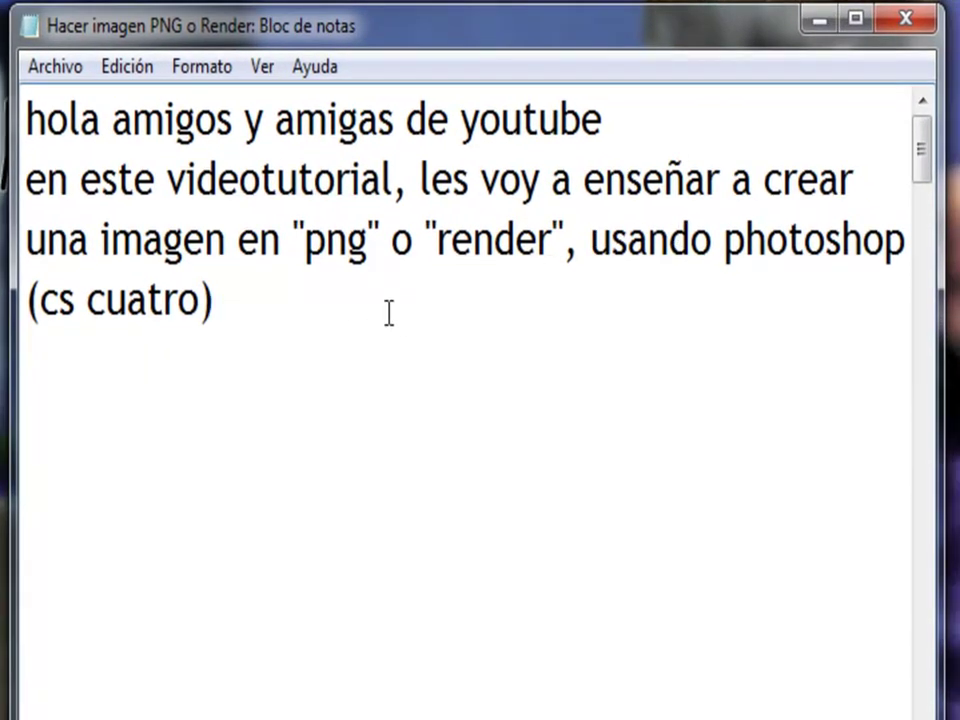
Replace the word 'cuatro' with '4' in the notes.
drag(200, 300, 92, 306)
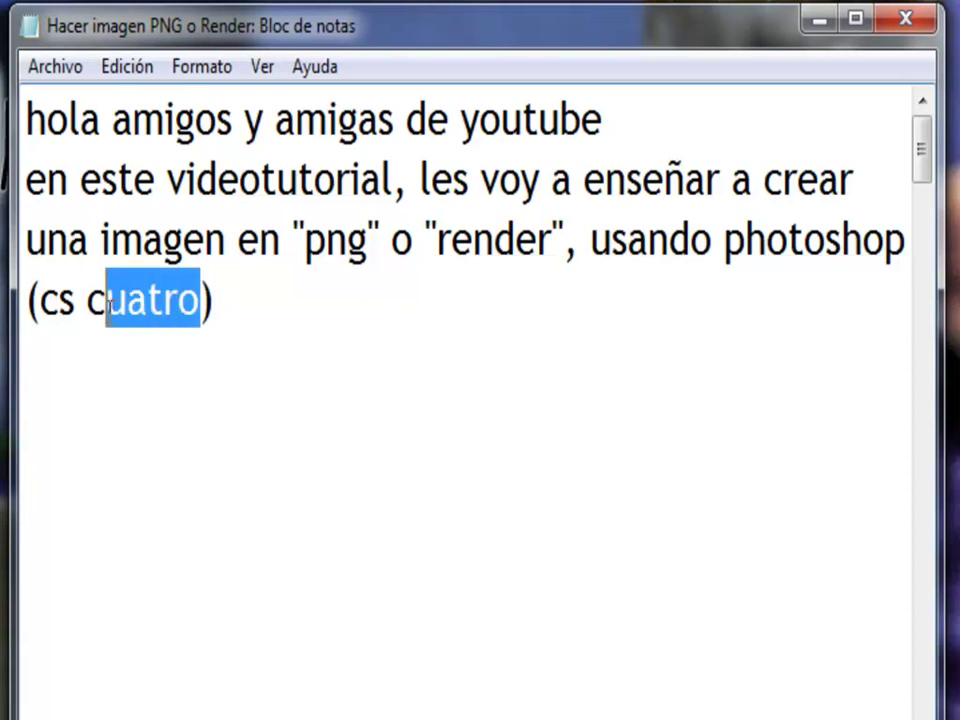
text(4)
key(ctrl+End)
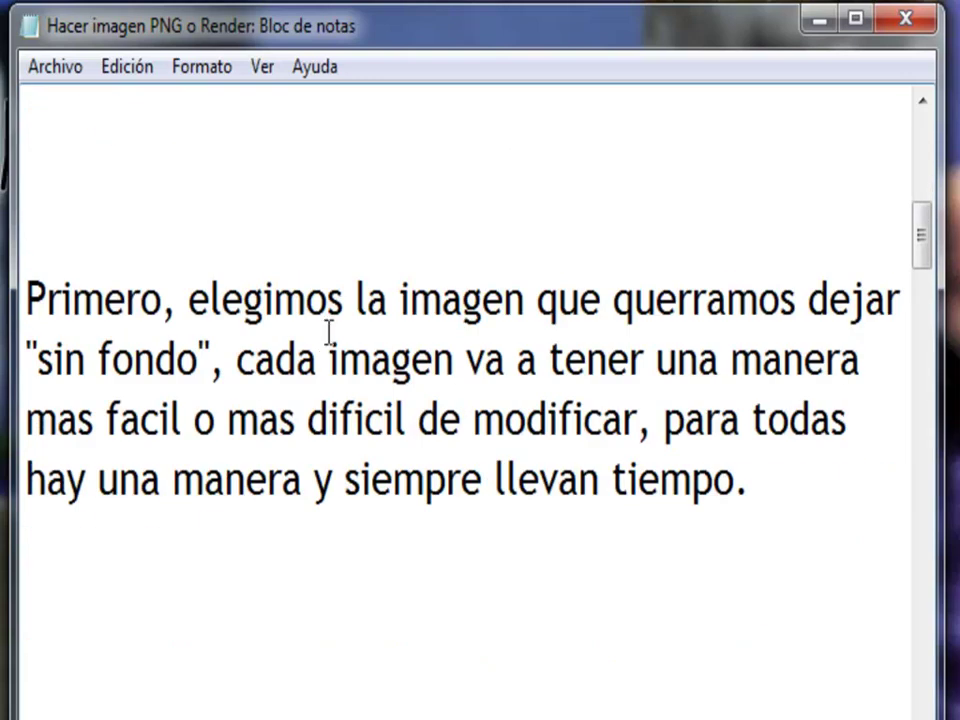
Go over the first step about choosing the image, then minimize the notes.
mouse_move(769, 487)
mouse_down()
mouse_move(161, 358)
mouse_move(26, 297)
mouse_up()
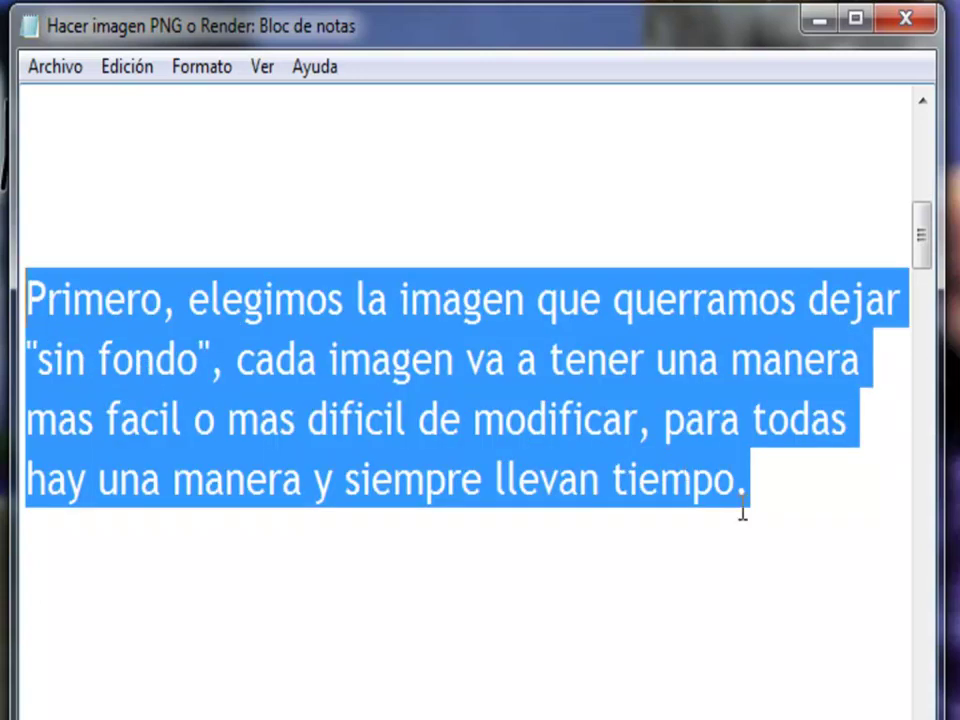
click(778, 505)
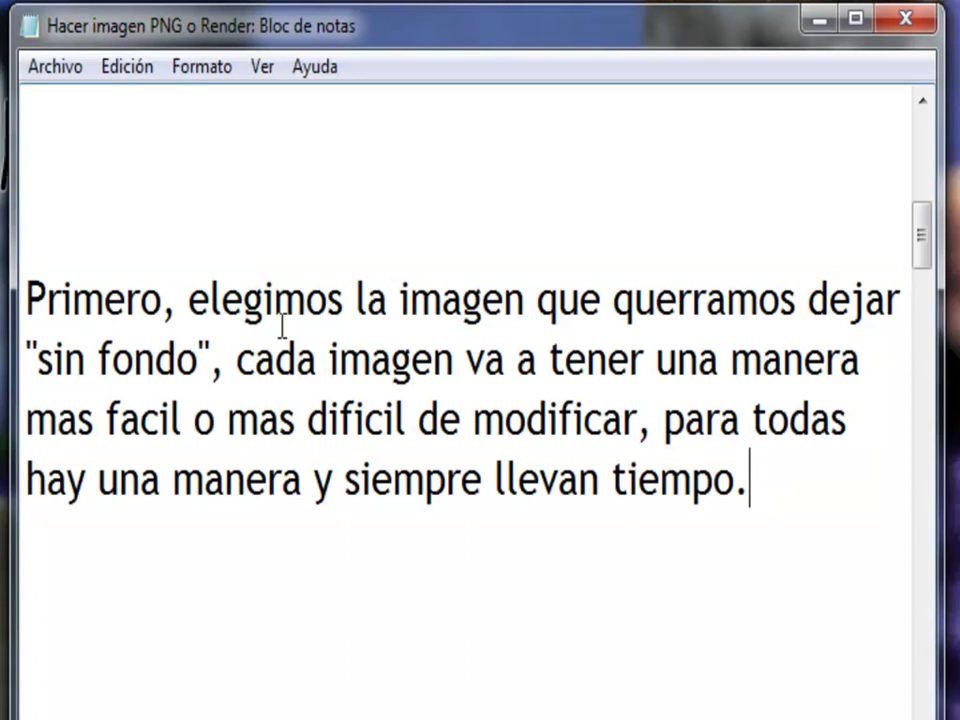
mouse_move(190, 300)
mouse_down()
mouse_move(510, 290)
mouse_move(524, 298)
mouse_up()
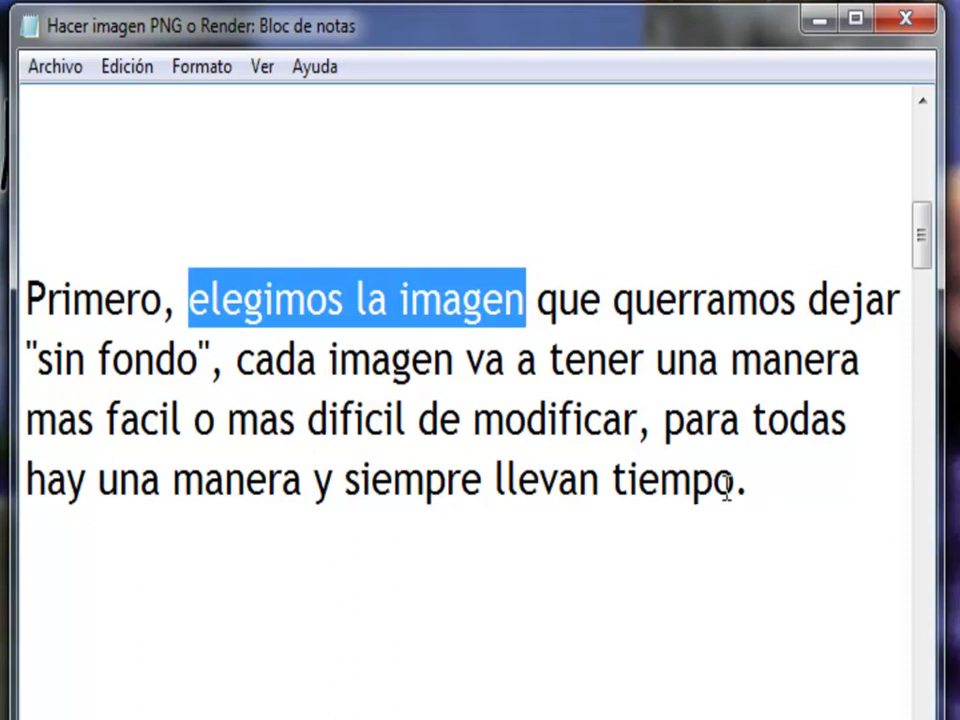
mouse_move(735, 482)
mouse_down()
mouse_move(516, 490)
mouse_move(348, 482)
mouse_up()
click(780, 495)
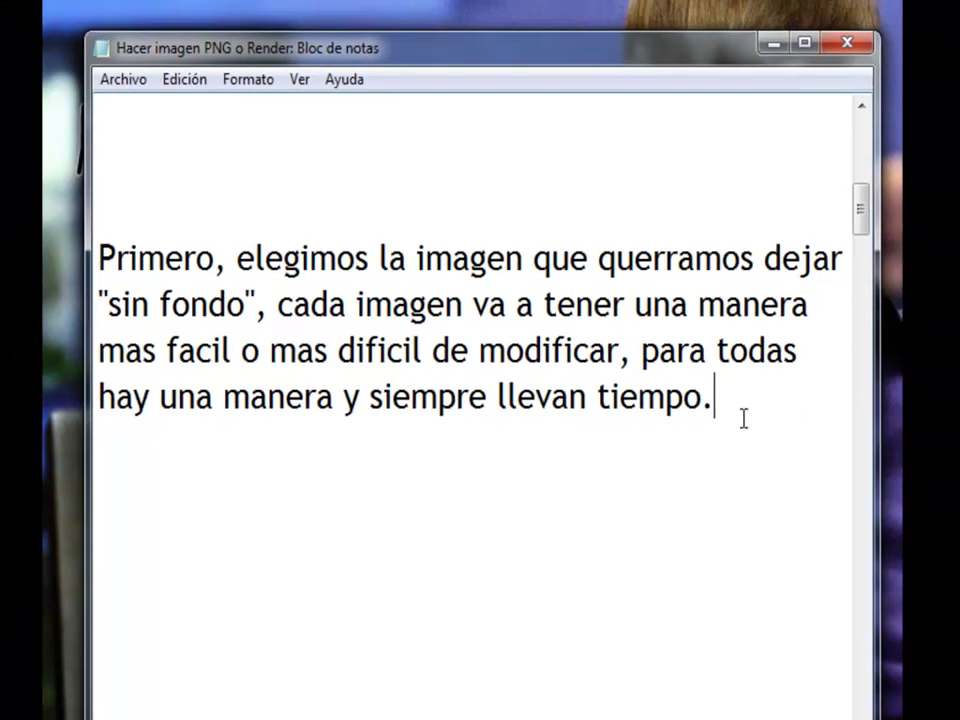
click(725, 66)
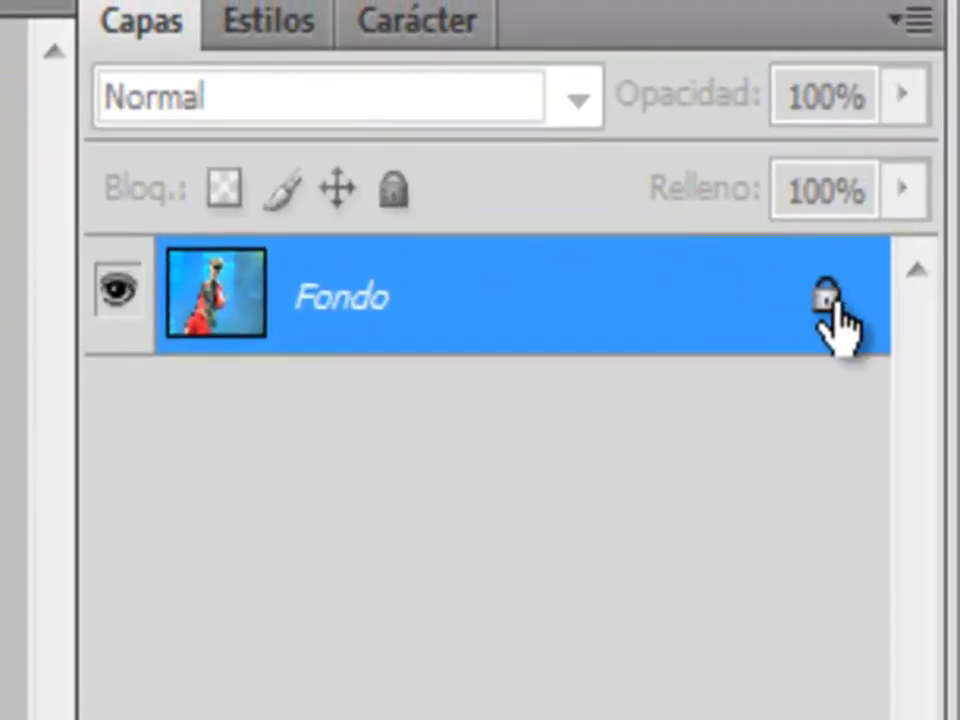
Drag the Fondo layer's lock to the trash, turning it into the editable Capa 0.
drag(825, 298, 817, 117)
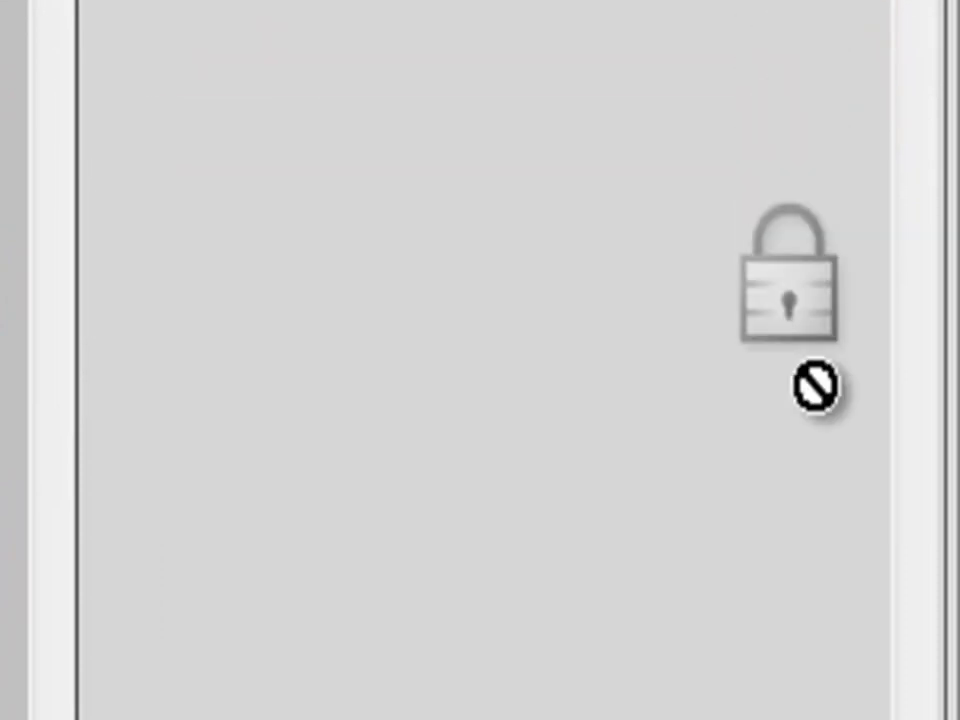
drag(817, 117, 855, 540)
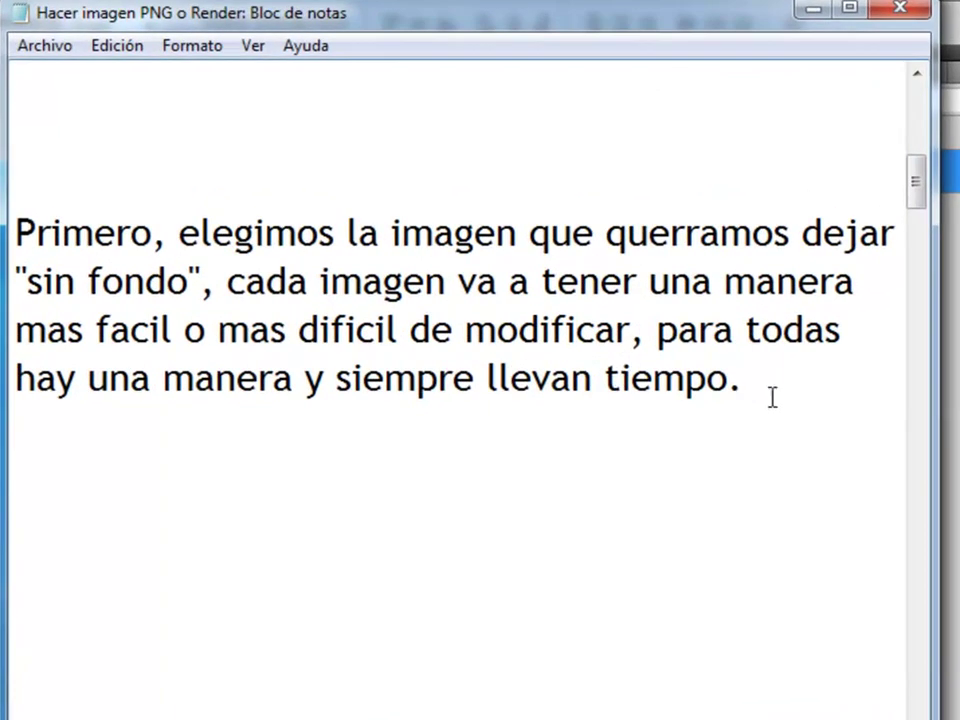
Scroll to the eraser paragraph and change 'segundo' to '2do'.
scroll(772, 397, down, 1)
scroll(772, 397, down, 1)
scroll(772, 397, down, 1)
scroll(772, 397, down, 1)
scroll(772, 397, down, 1)
scroll(772, 397, down, 1)
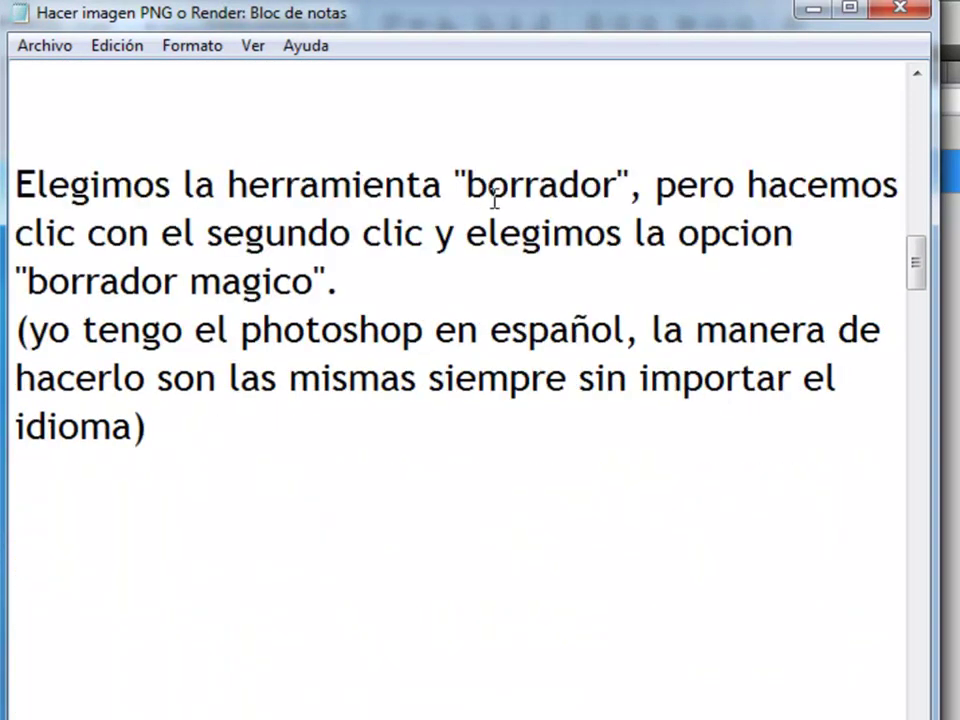
drag(468, 190, 612, 190)
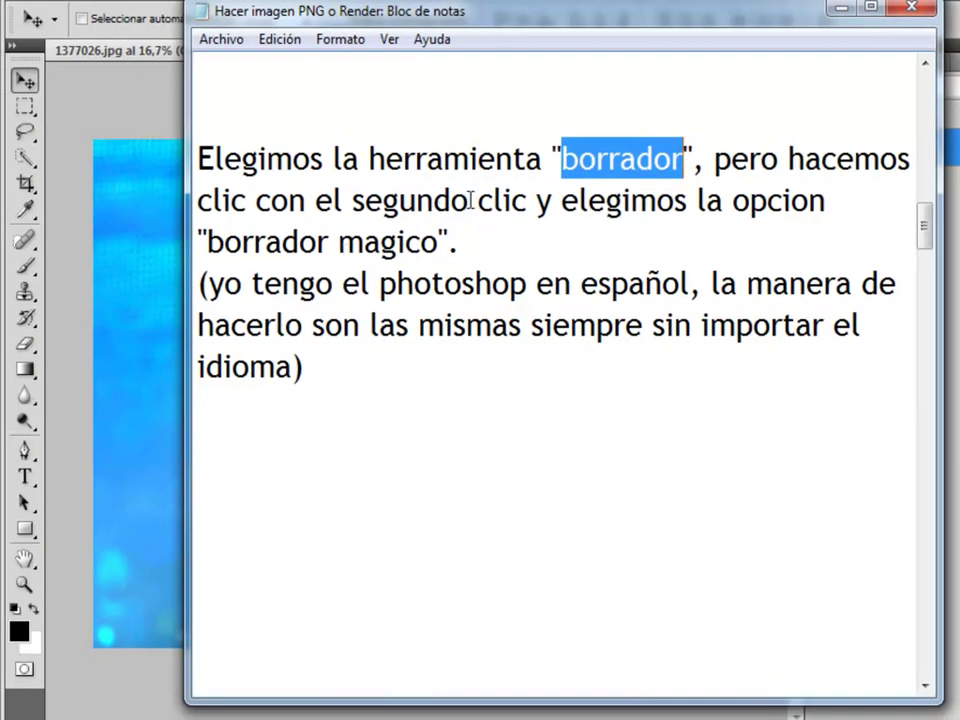
drag(474, 200, 358, 201)
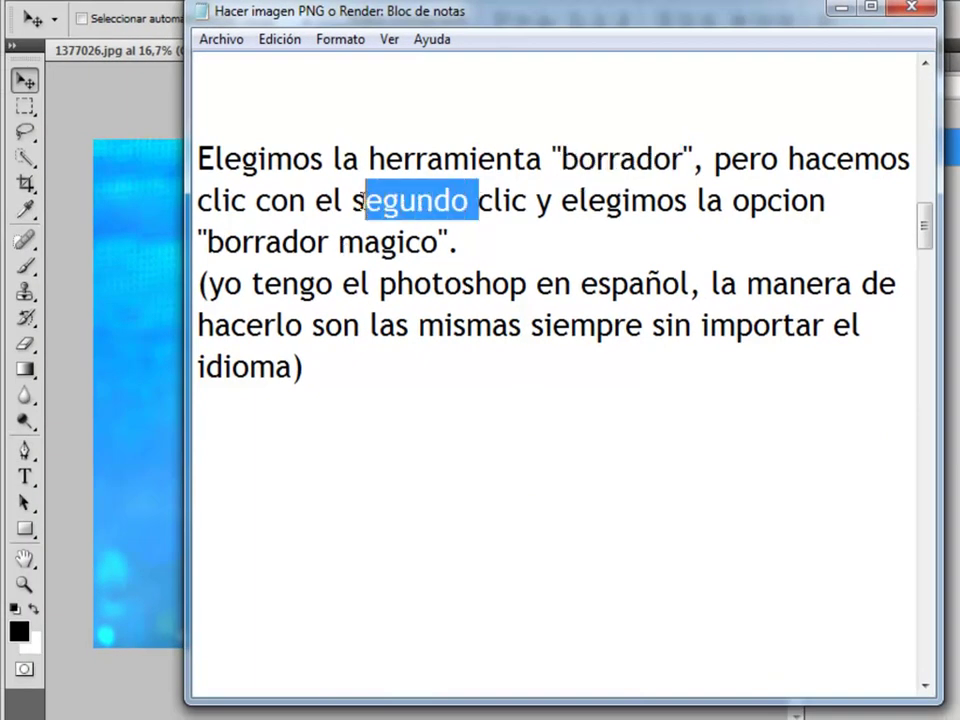
key(BackSpace)
text(2do)
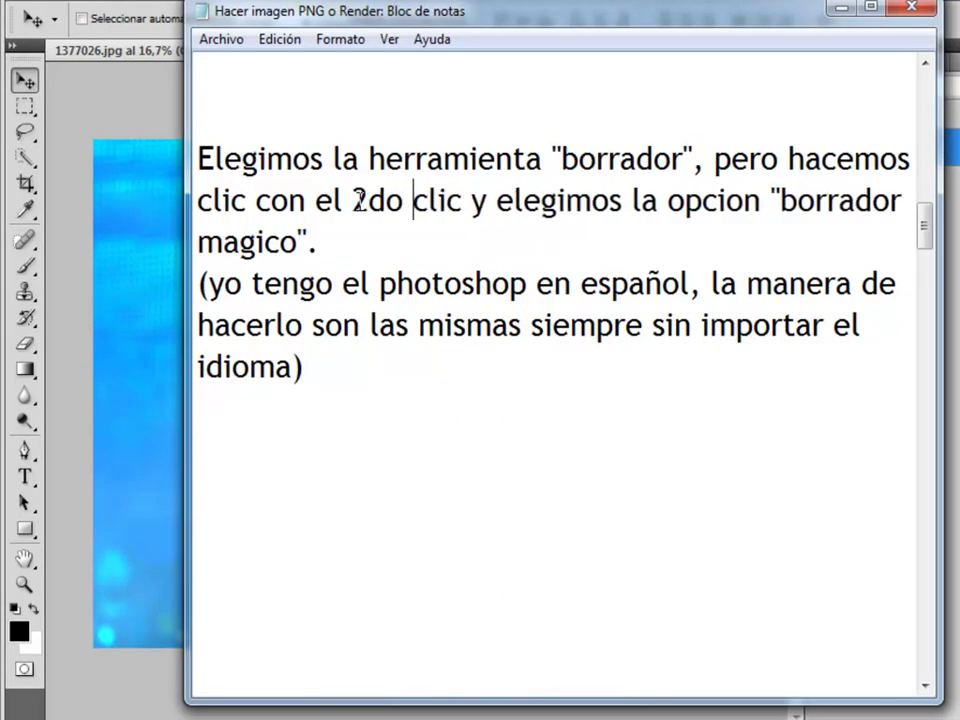
Review the borrador mágico explanation, then return to the concert photo in Photoshop.
mouse_move(714, 158)
mouse_down()
mouse_move(457, 193)
mouse_move(487, 203)
mouse_move(443, 230)
mouse_up()
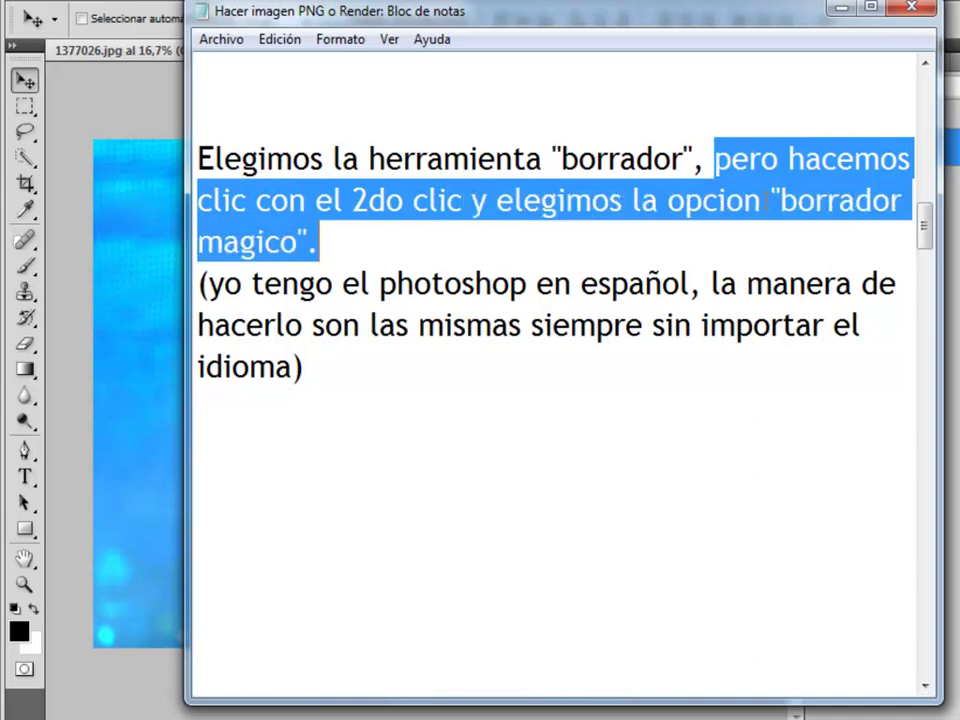
drag(783, 200, 317, 249)
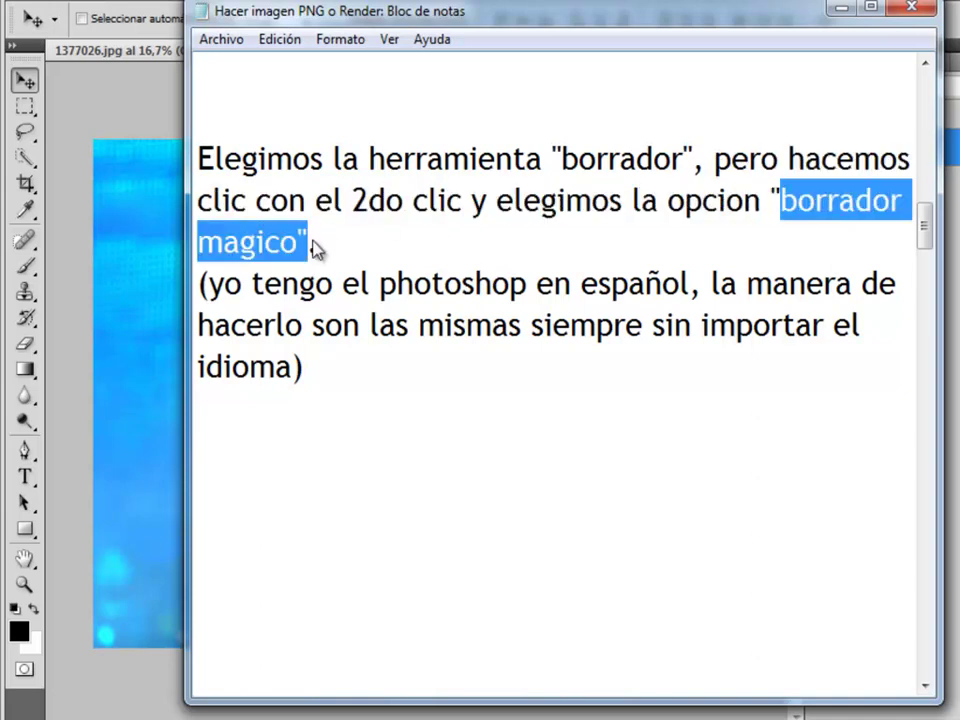
click(815, 103)
mouse_move(290, 243)
mouse_down()
mouse_move(433, 199)
mouse_move(724, 199)
mouse_move(779, 189)
mouse_up()
drag(585, 364, 208, 281)
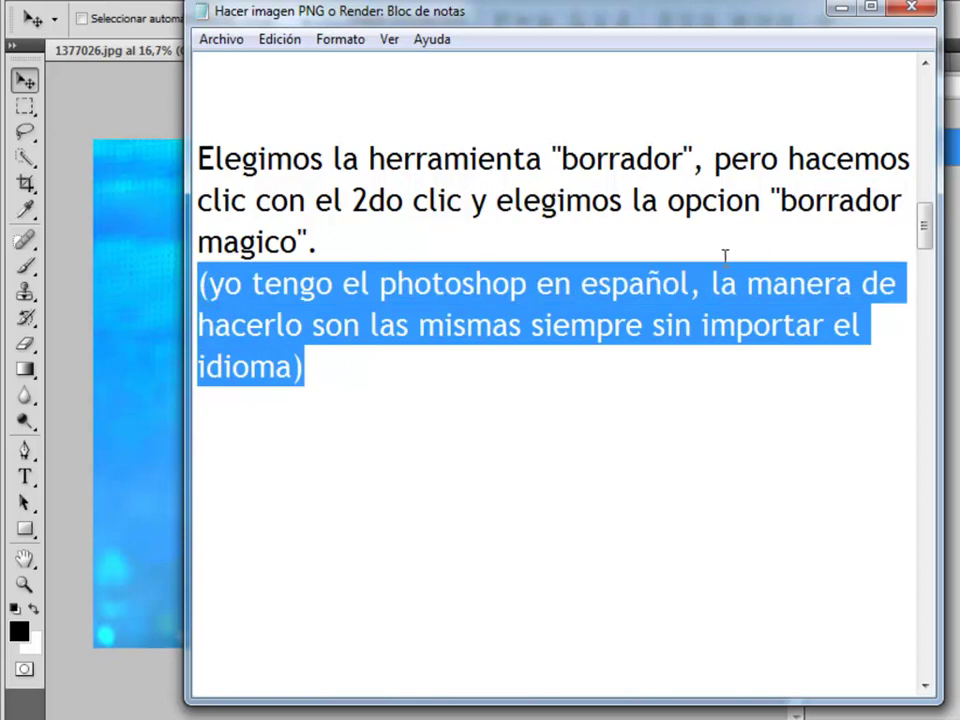
drag(532, 326, 645, 324)
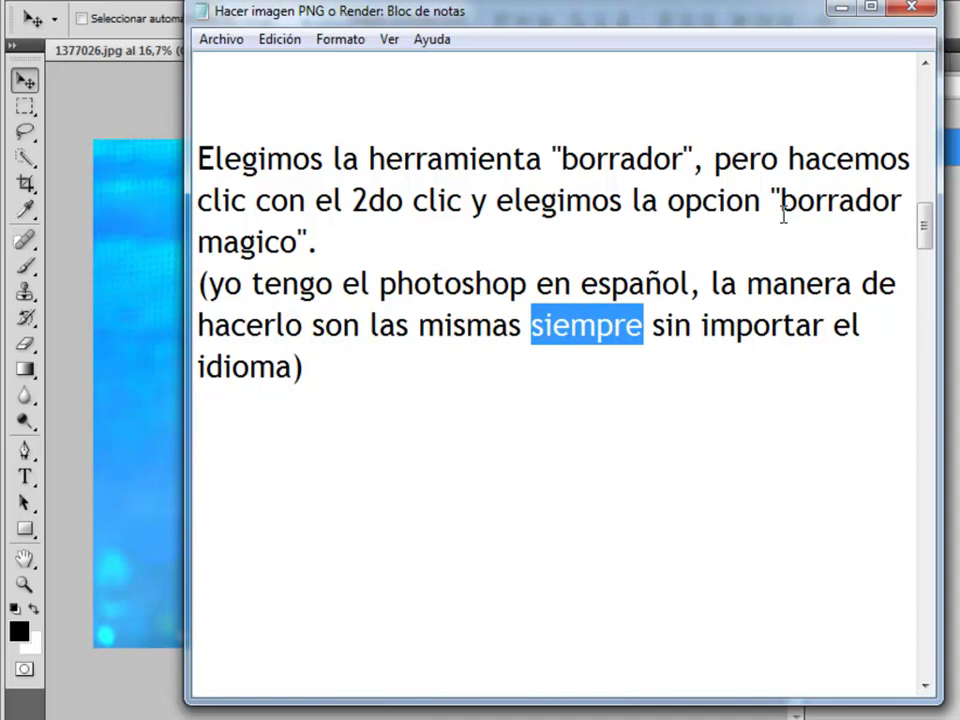
click(851, 101)
click(841, 8)
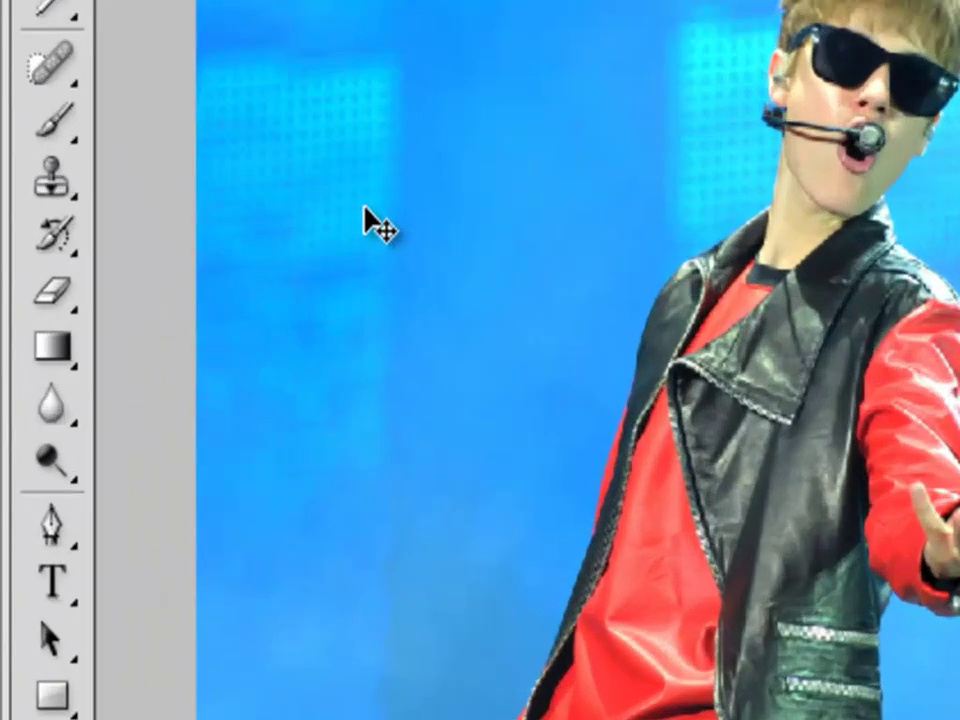
Choose Herramienta Borrador mágico from the eraser tool flyout.
click(56, 290)
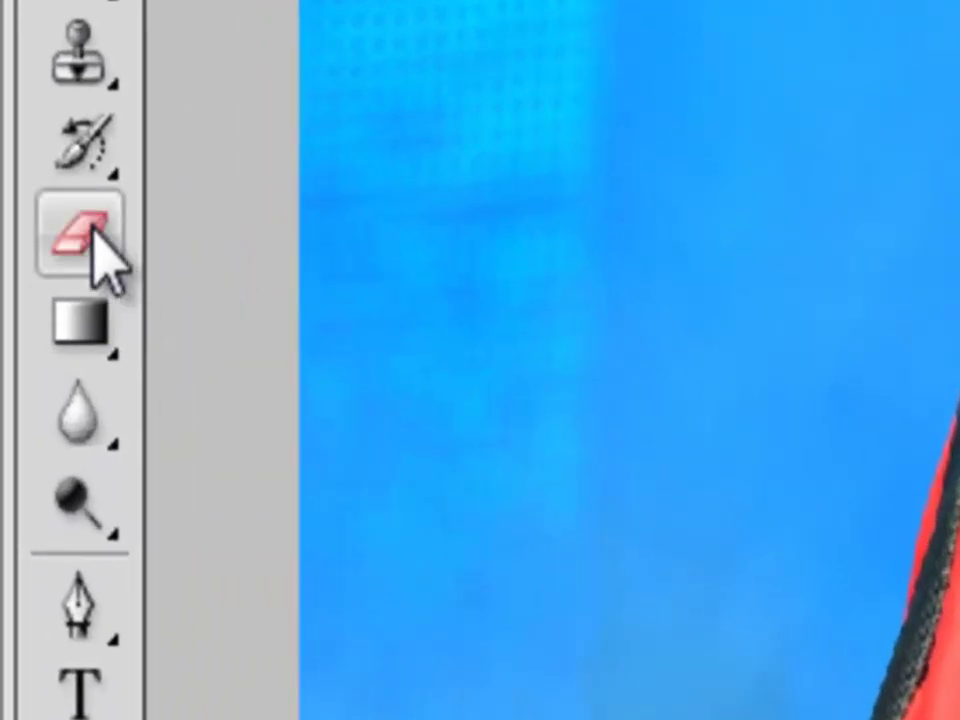
right_click(92, 235)
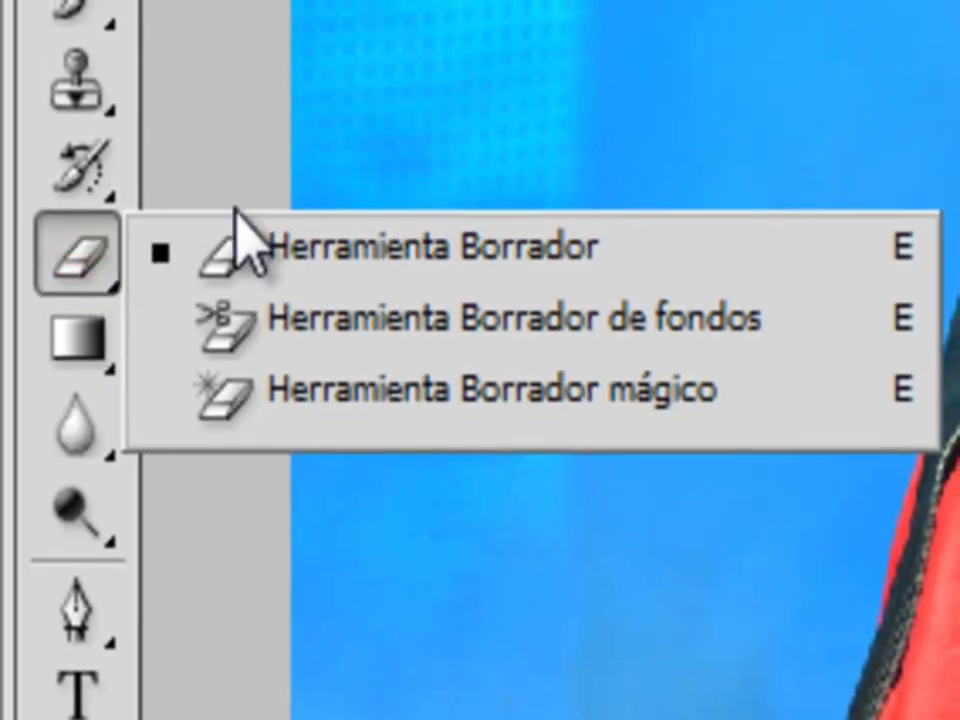
click(560, 396)
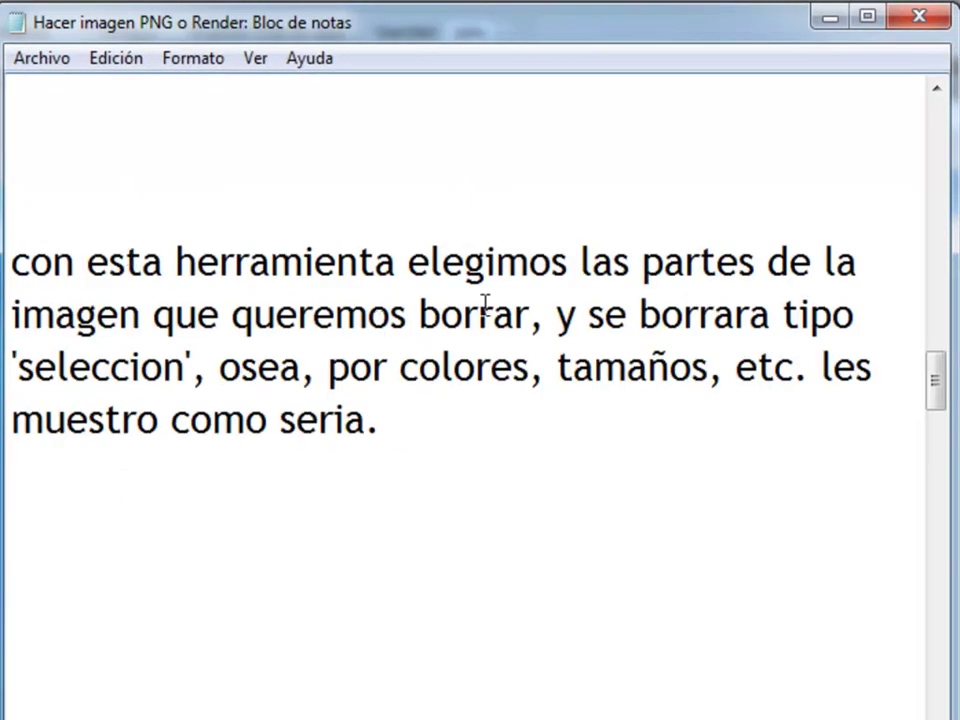
Highlight the note about choosing parts to erase, then minimize Notepad.
drag(580, 262, 530, 314)
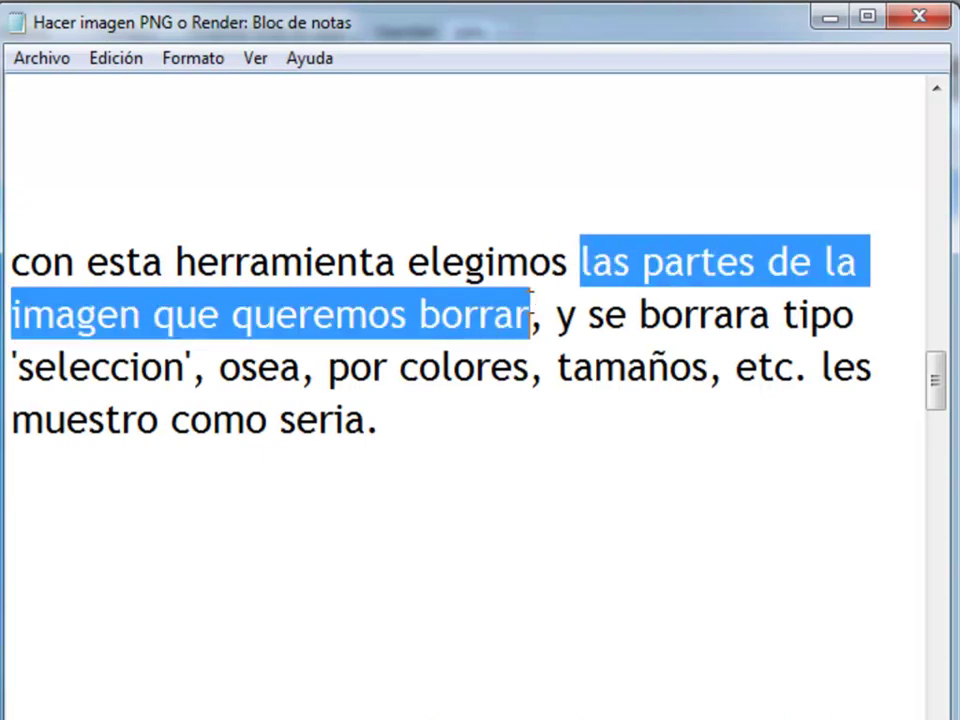
click(583, 420)
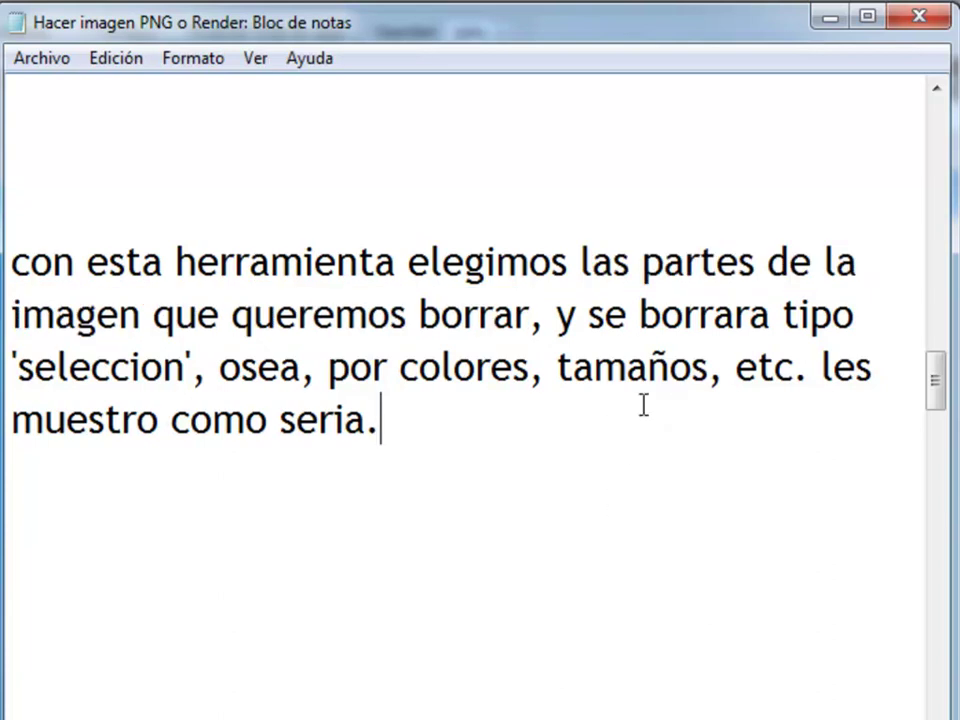
click(832, 16)
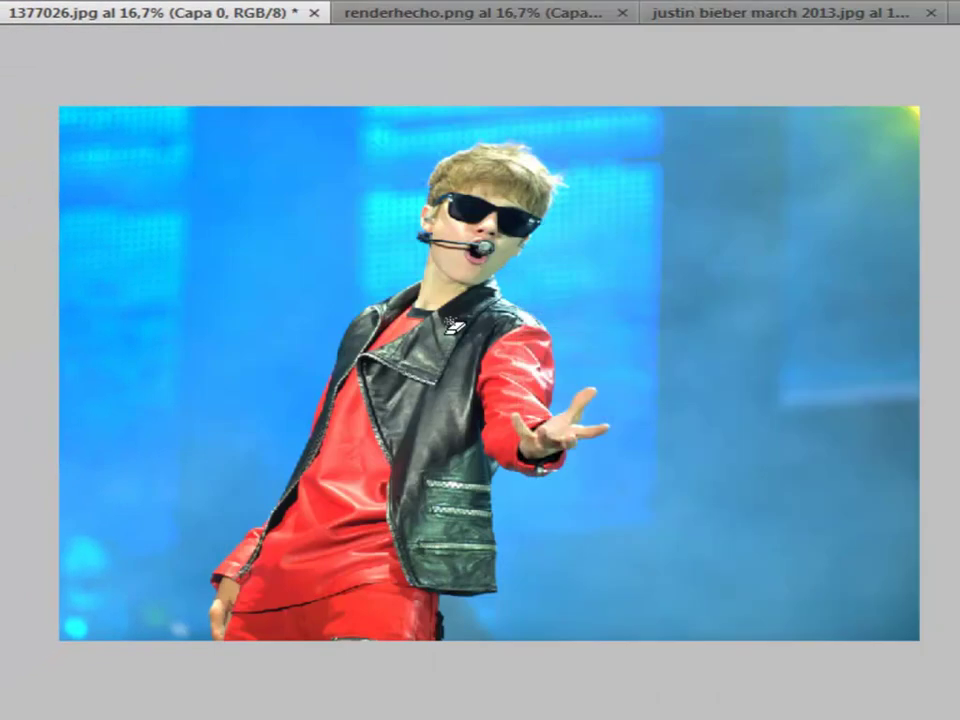
Magic-erase the main blue areas left, right and above the singer.
click(222, 340)
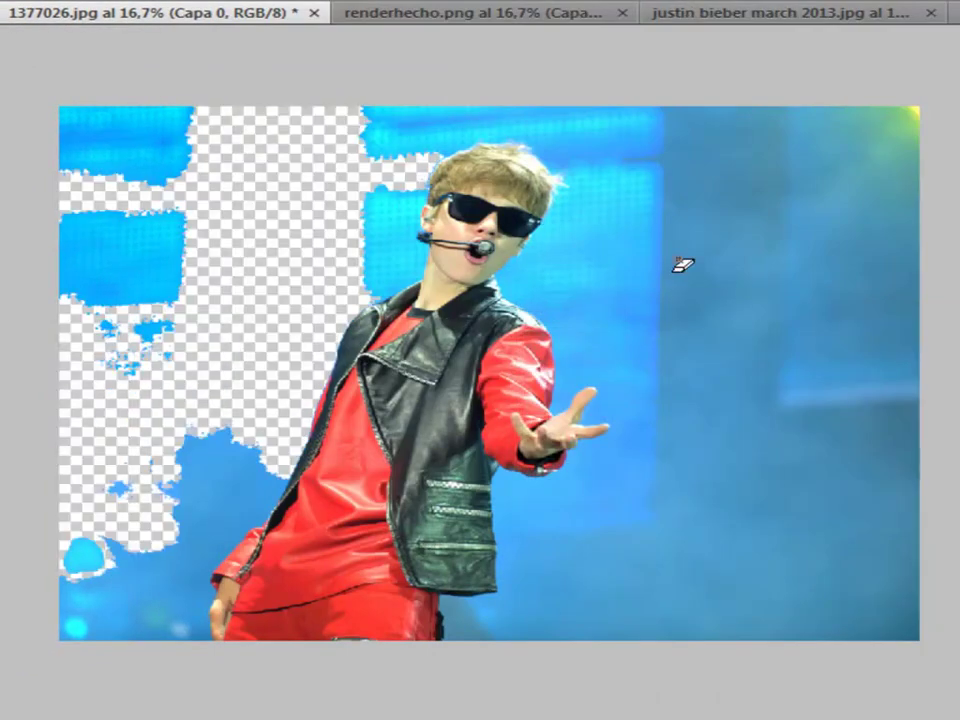
click(742, 361)
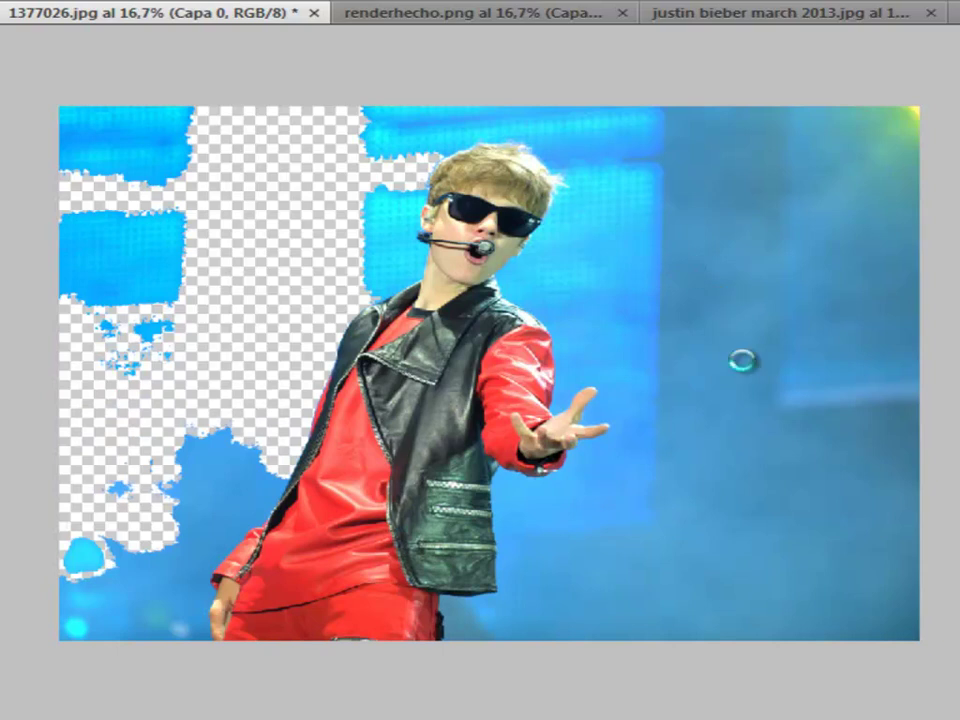
click(601, 308)
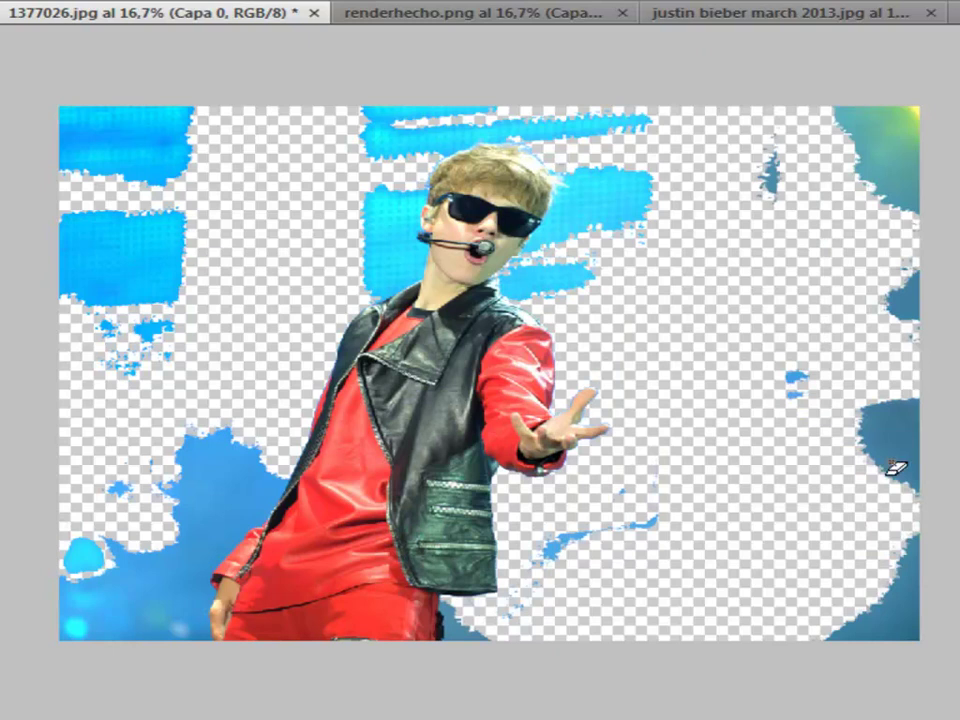
click(895, 590)
click(894, 172)
click(403, 208)
click(111, 272)
click(113, 172)
Magic-erase the bottom-left patches and the streaks around the head and microphone.
click(161, 589)
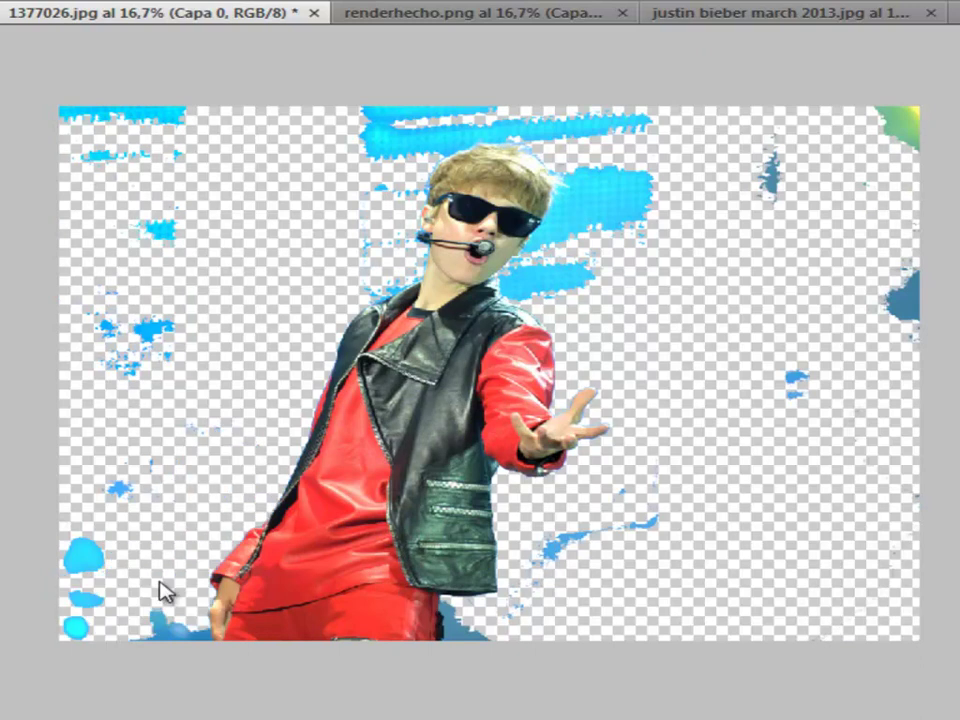
click(83, 556)
click(86, 600)
click(75, 627)
click(167, 632)
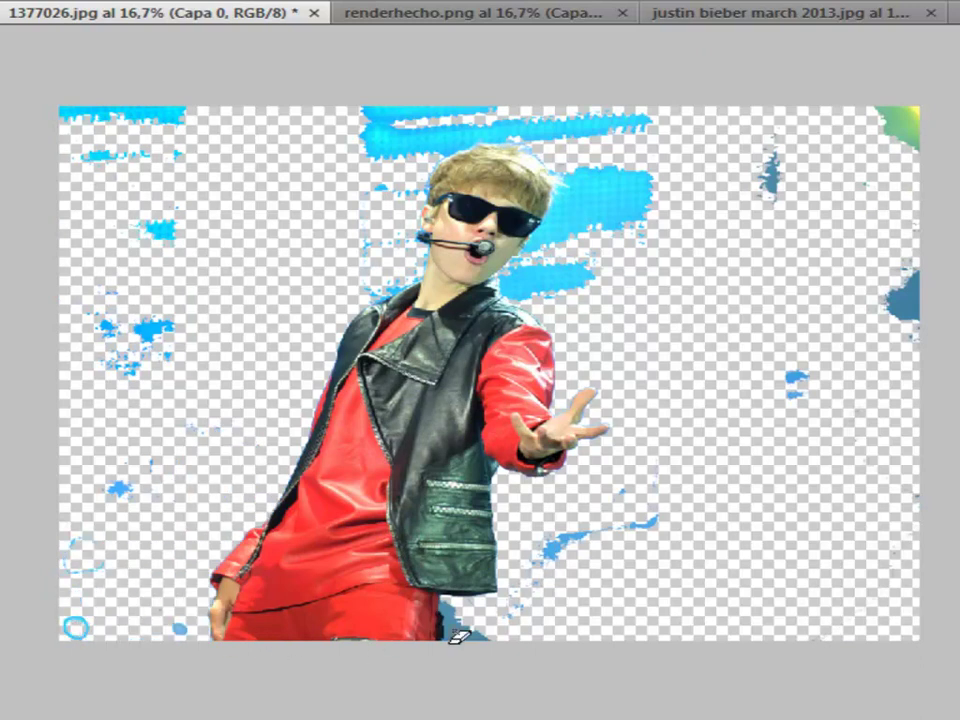
click(576, 216)
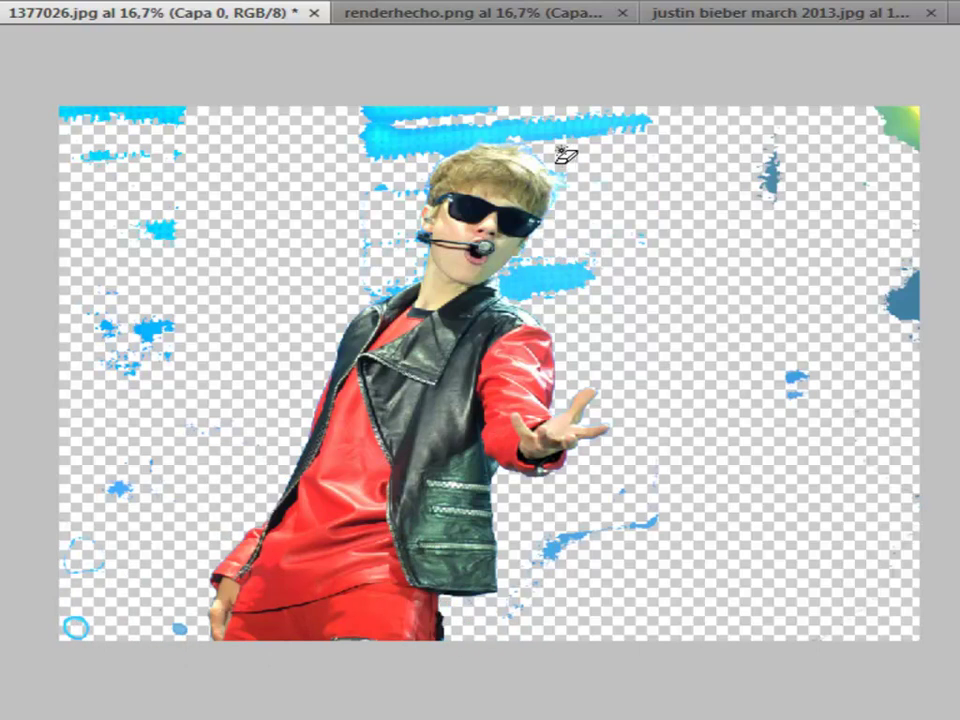
click(556, 138)
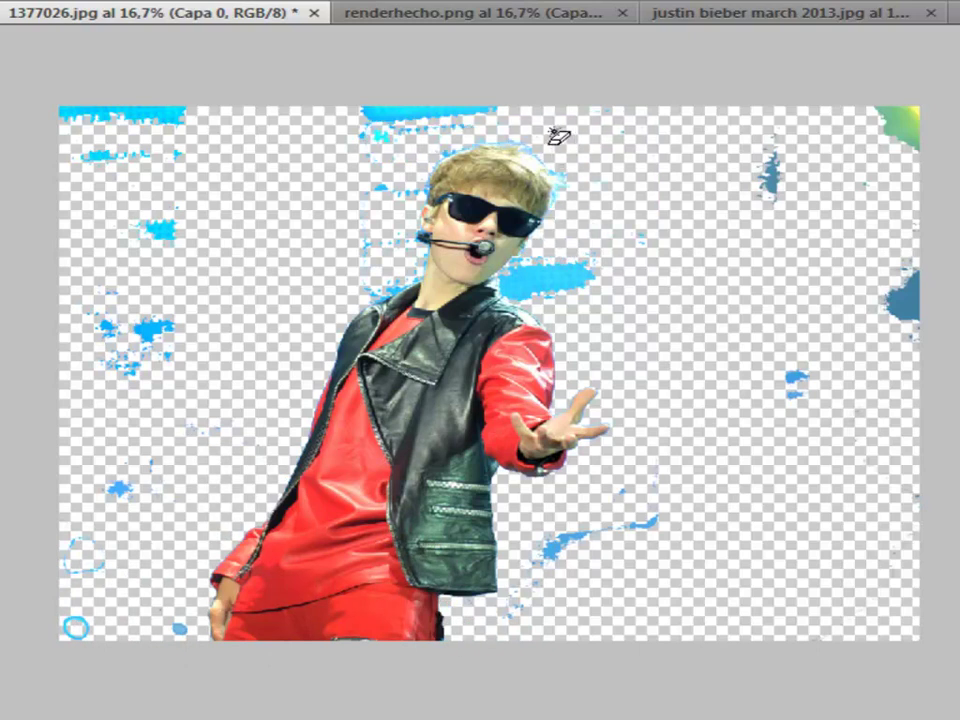
click(148, 118)
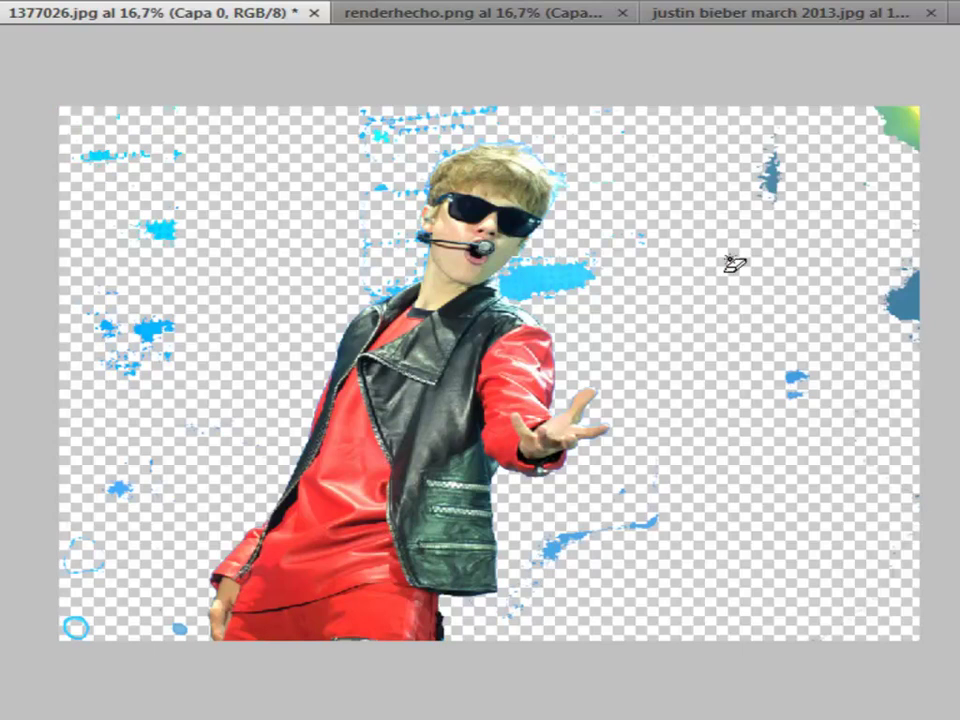
click(553, 287)
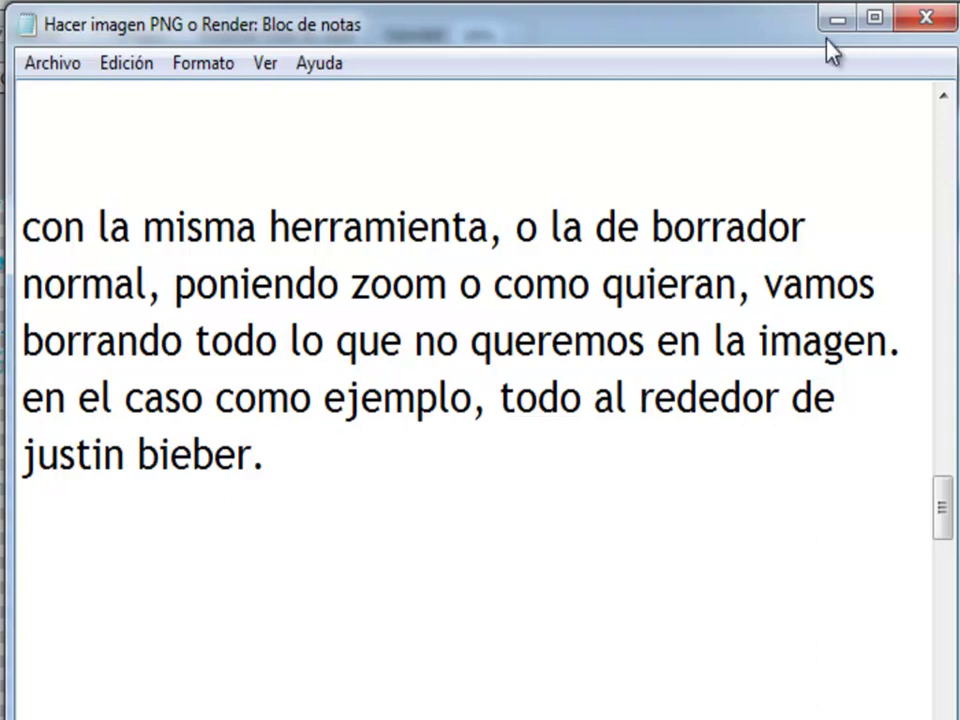
Highlight 'todo al rededor' in the note, then minimize Notepad.
drag(501, 397, 780, 396)
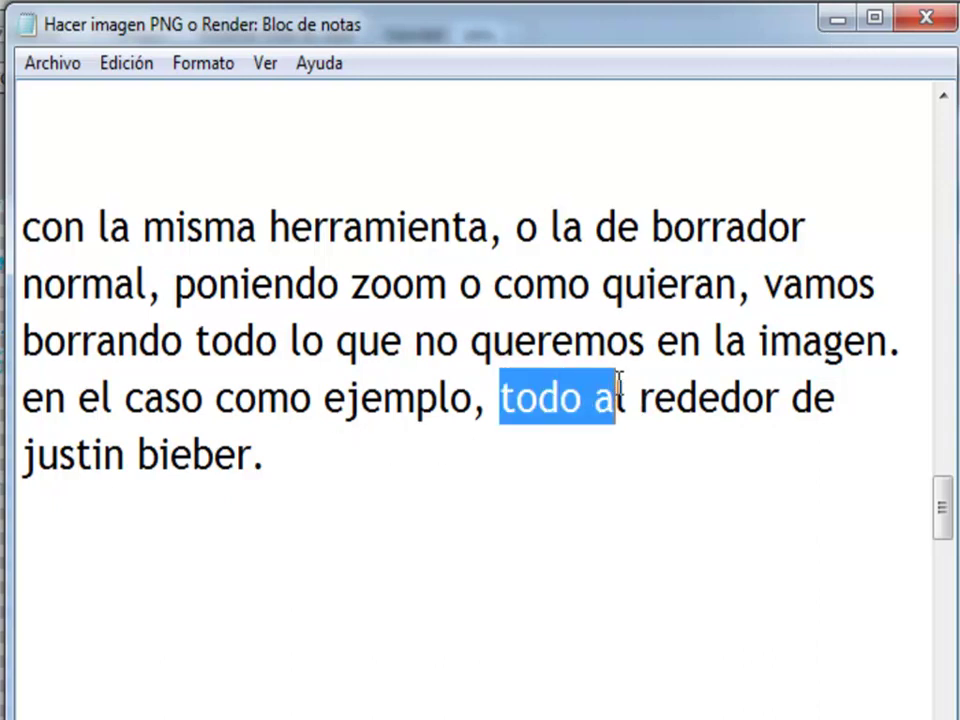
click(778, 450)
click(836, 17)
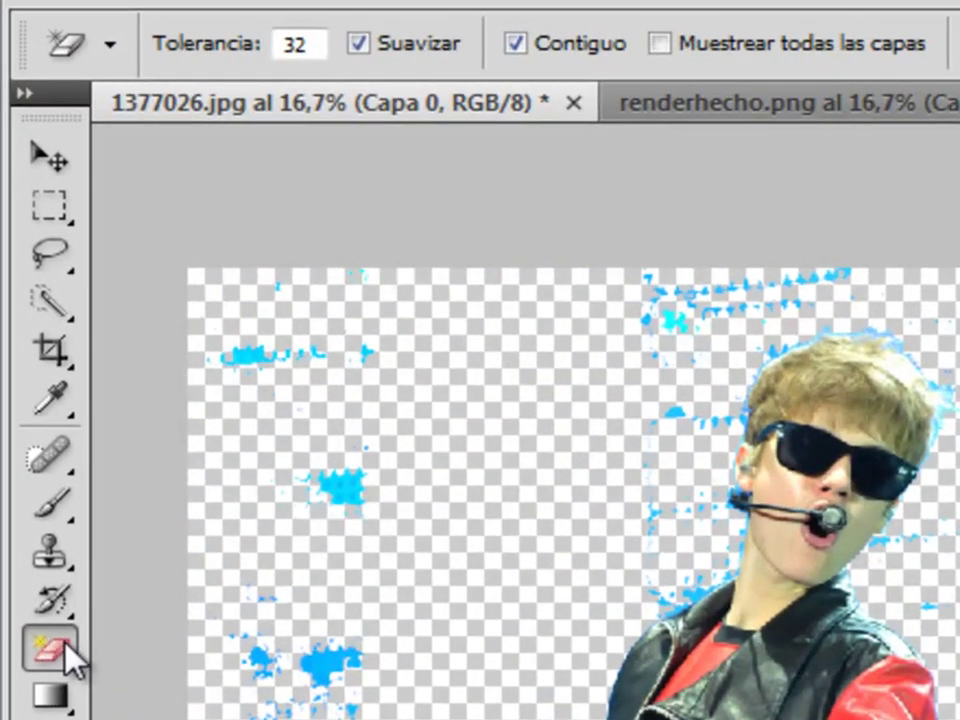
Switch to the plain Eraser with a 360 px brush at 100% hardness.
right_click(31, 389)
click(62, 386)
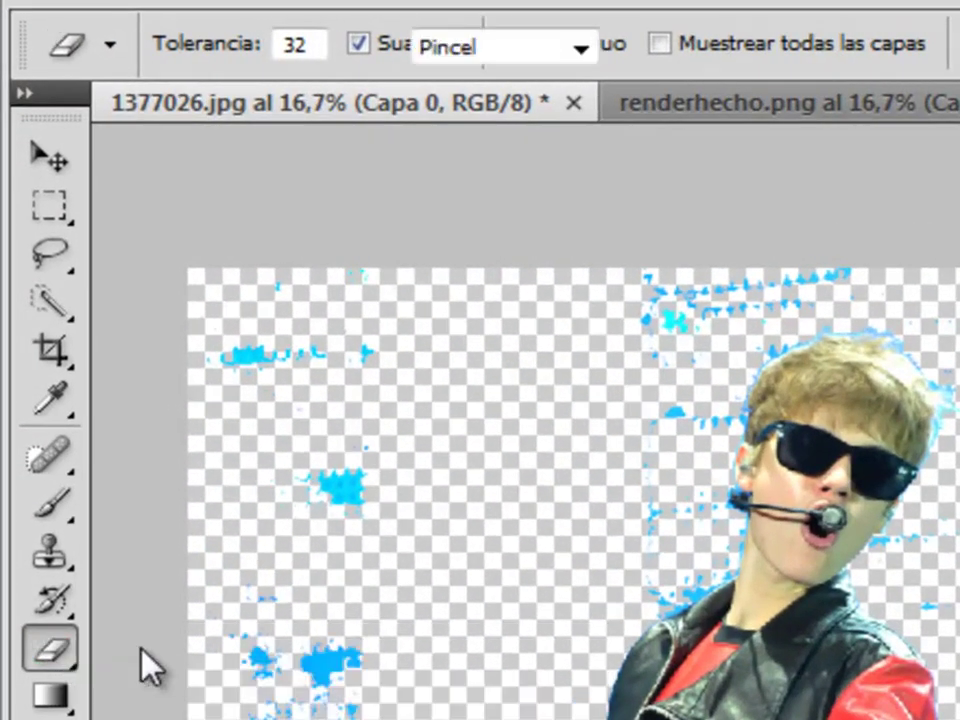
click(297, 46)
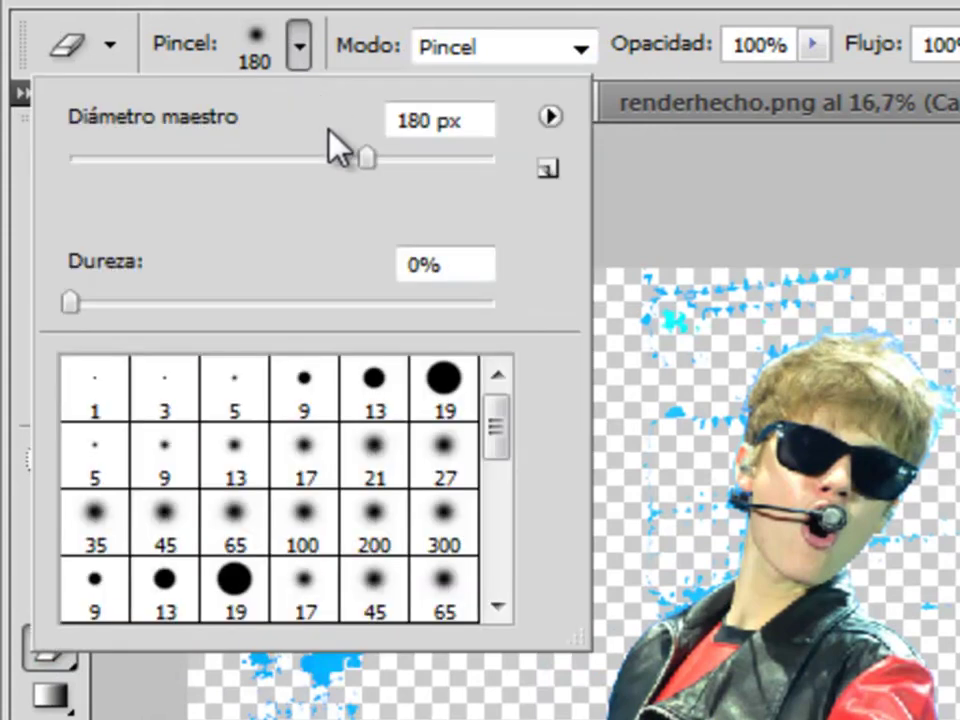
click(421, 156)
click(437, 302)
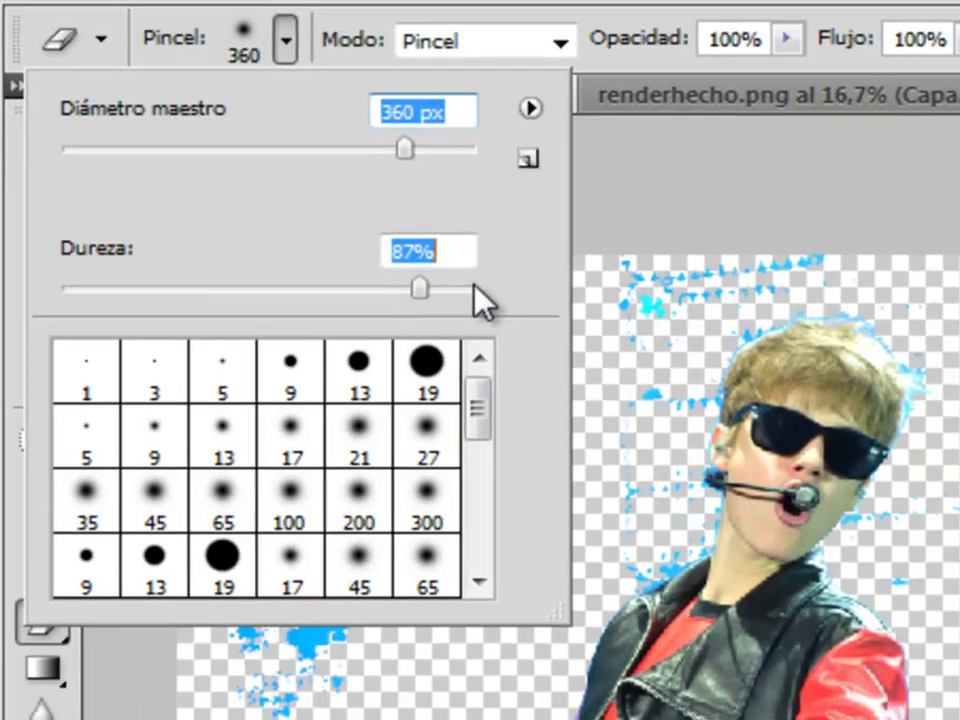
click(474, 289)
key(Return)
Erase the leftover specks on the left, on the right and around the head.
mouse_move(262, 157)
mouse_down()
mouse_move(150, 272)
mouse_move(101, 414)
mouse_move(87, 304)
mouse_move(77, 564)
mouse_move(86, 619)
mouse_move(141, 626)
mouse_up()
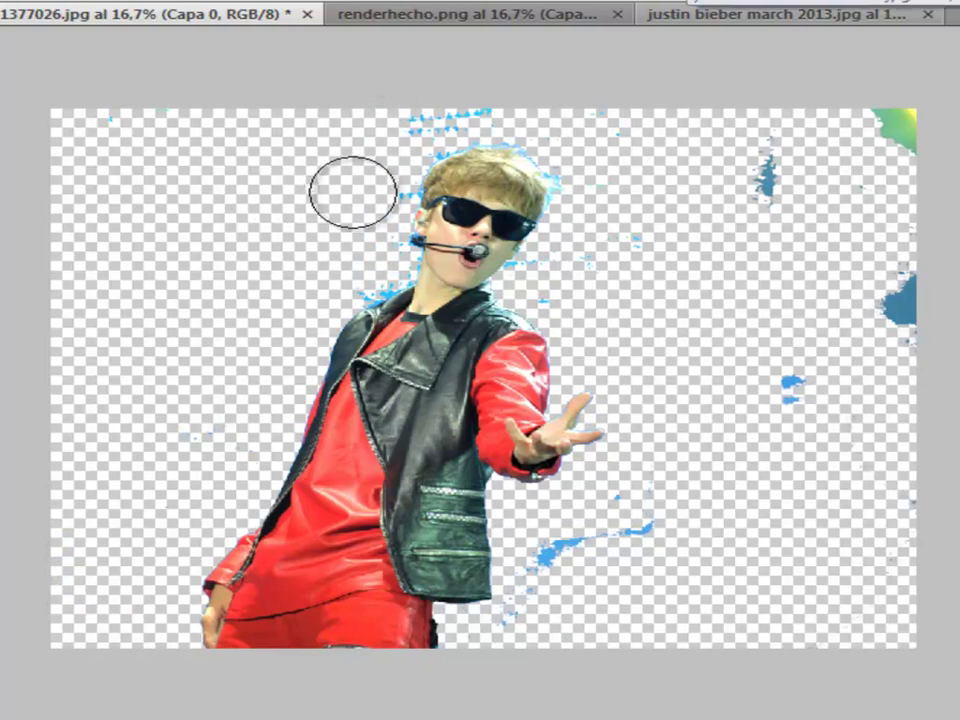
mouse_move(822, 150)
mouse_down()
mouse_move(636, 516)
mouse_move(523, 619)
mouse_up()
mouse_move(581, 252)
mouse_down()
mouse_move(600, 199)
mouse_move(435, 86)
mouse_move(499, 75)
mouse_move(353, 232)
mouse_up()
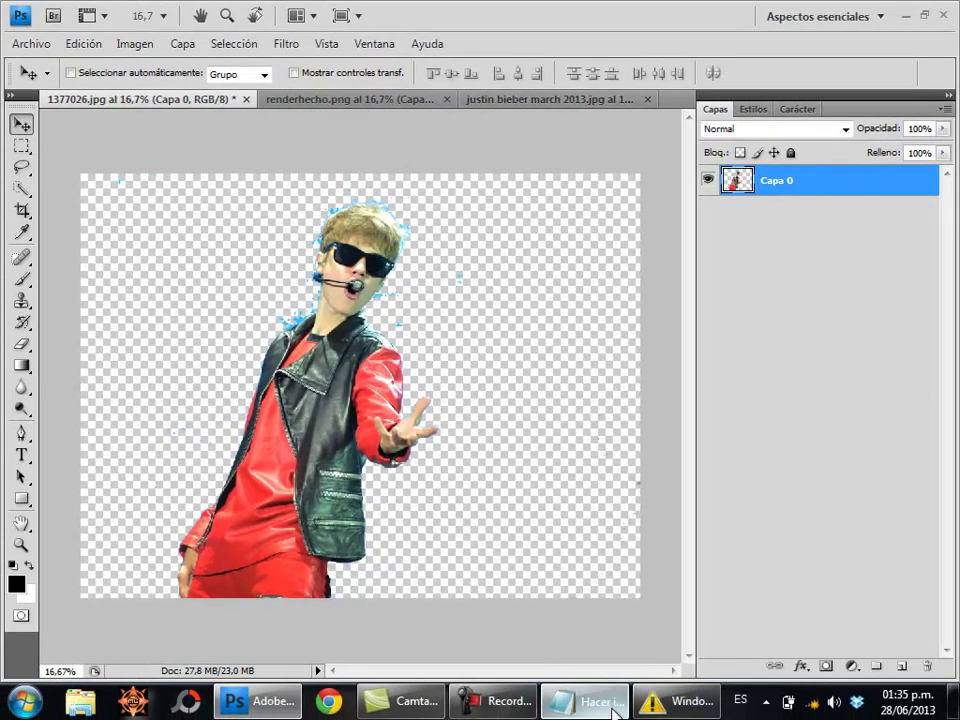
Show the notes on softer erasing and undoing mistakes, highlighting 'siempre lleva tiempo', then return to Photoshop.
click(605, 702)
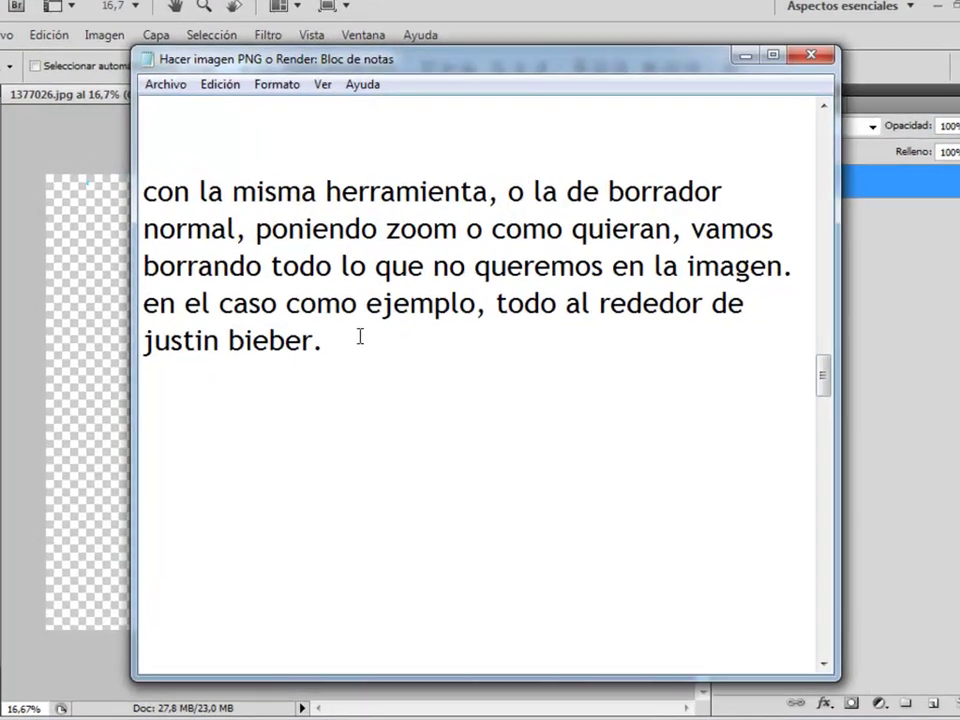
scroll(373, 332, down, 3)
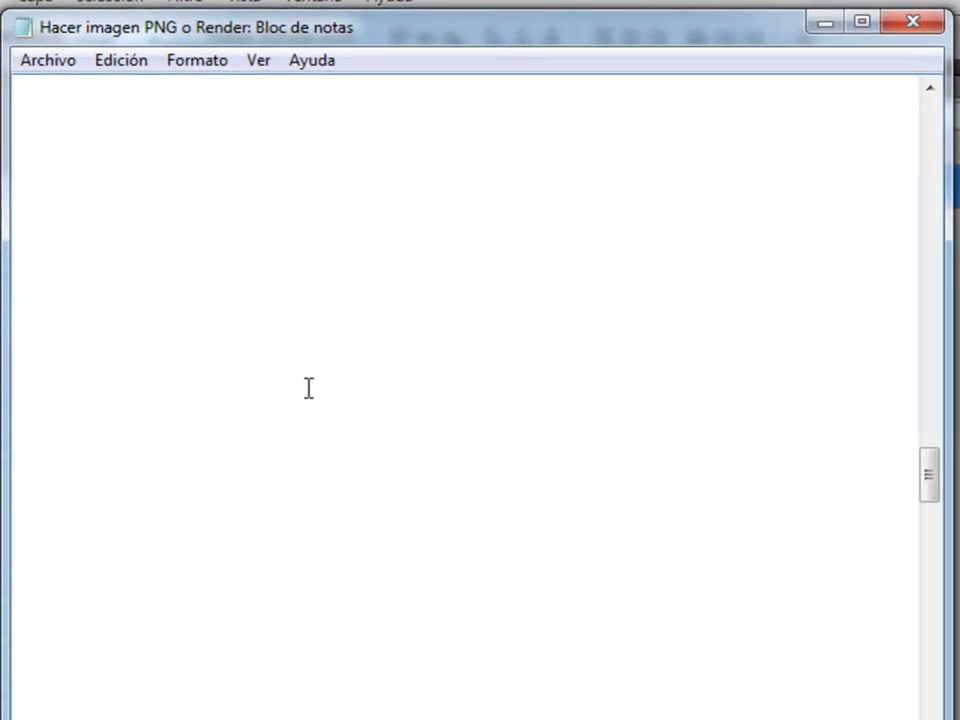
scroll(309, 388, down, 3)
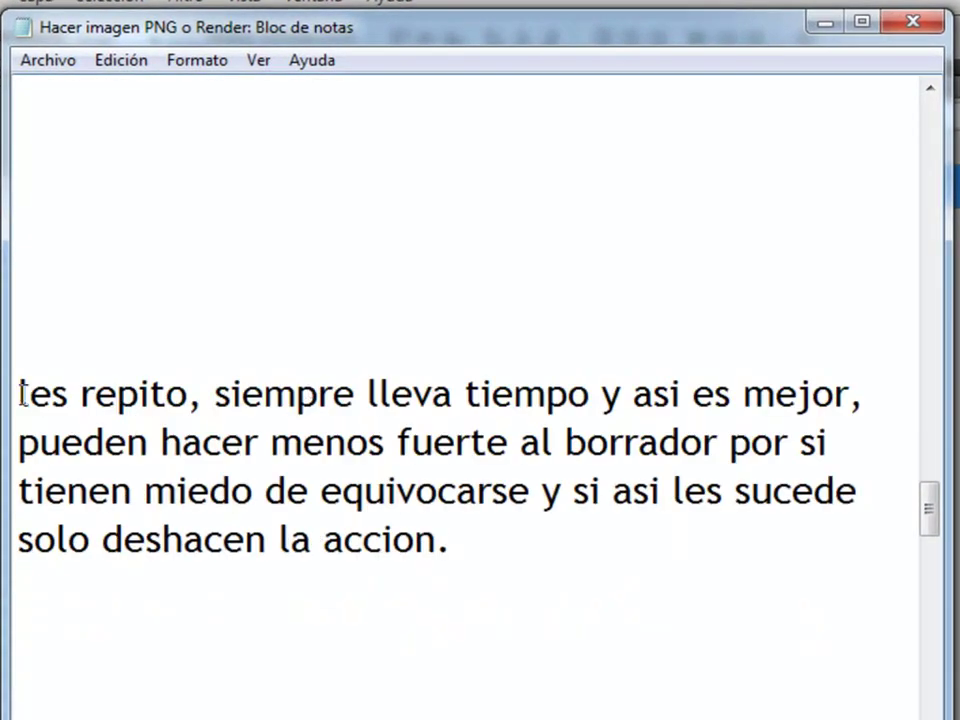
drag(215, 392, 572, 385)
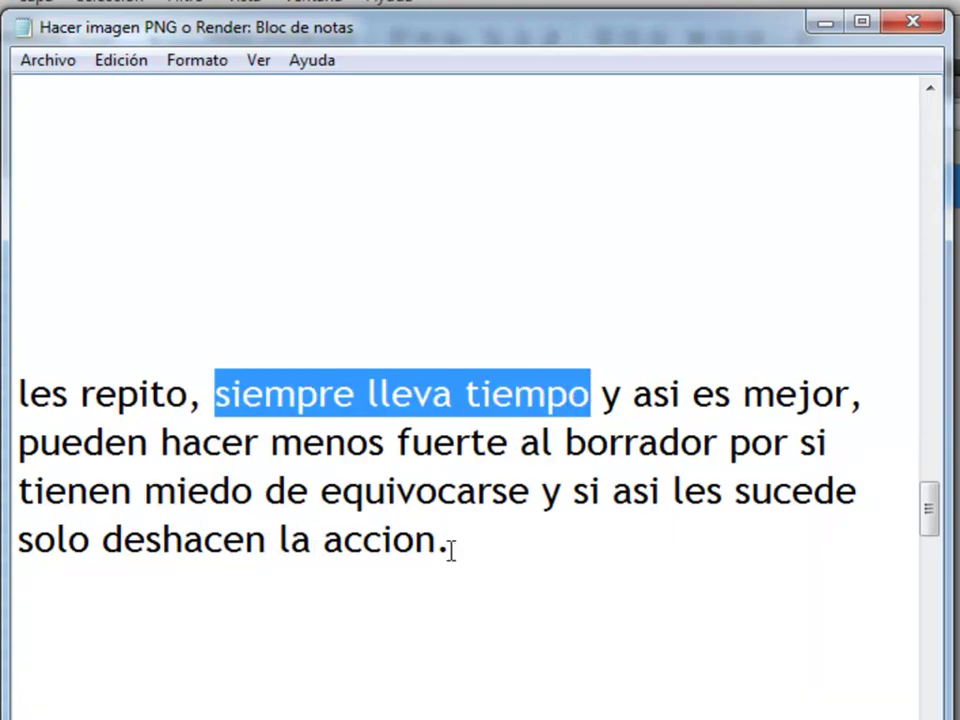
click(493, 560)
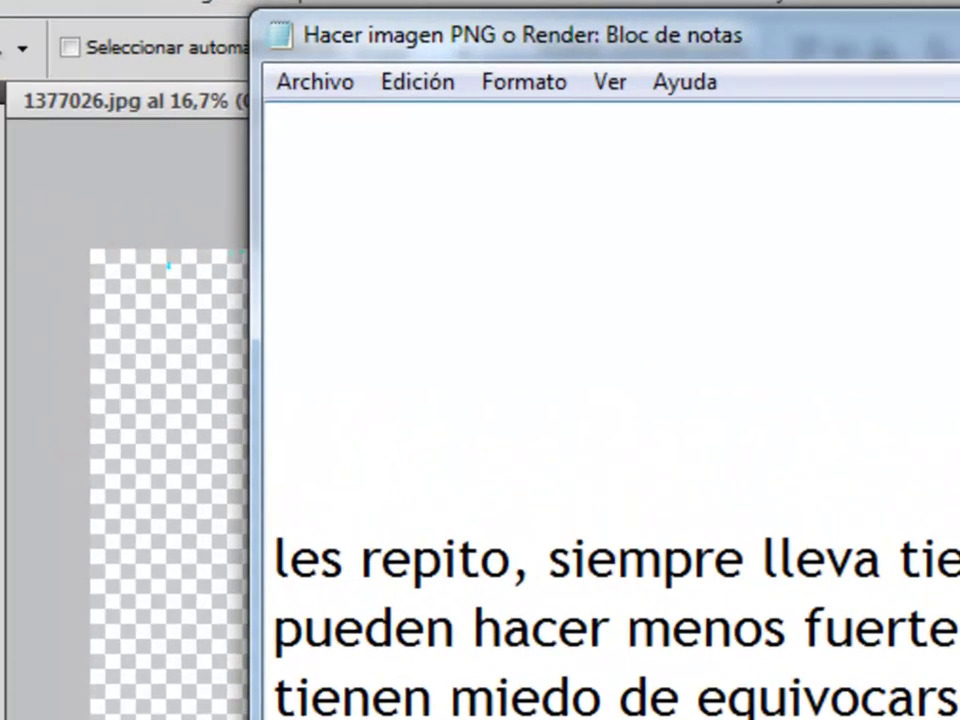
click(826, 20)
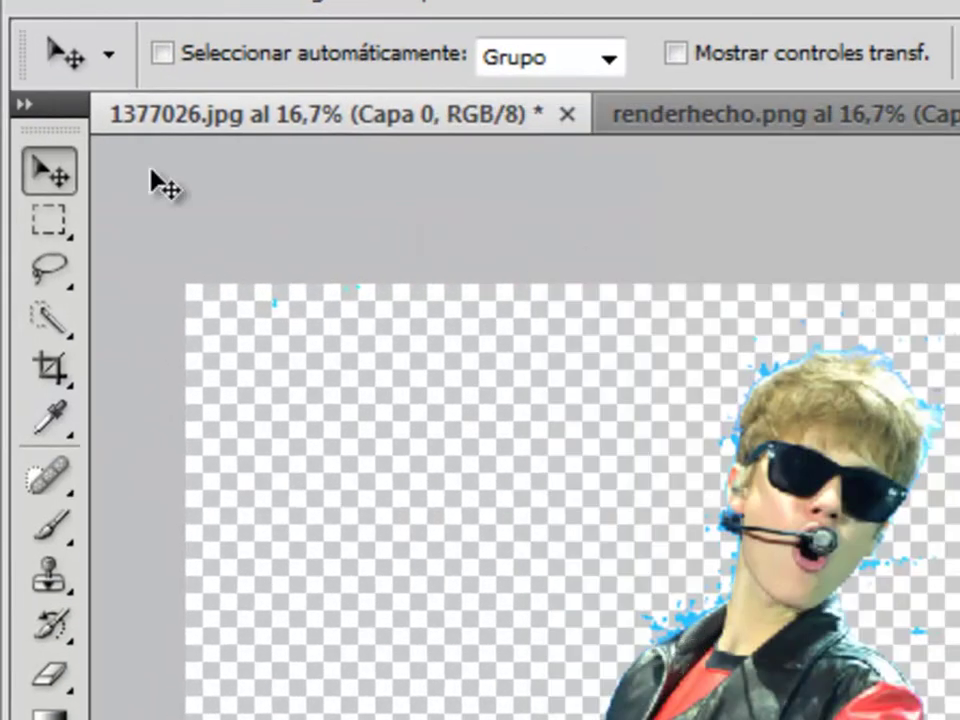
Lower the Eraser brush hardness to about 25%.
key(e)
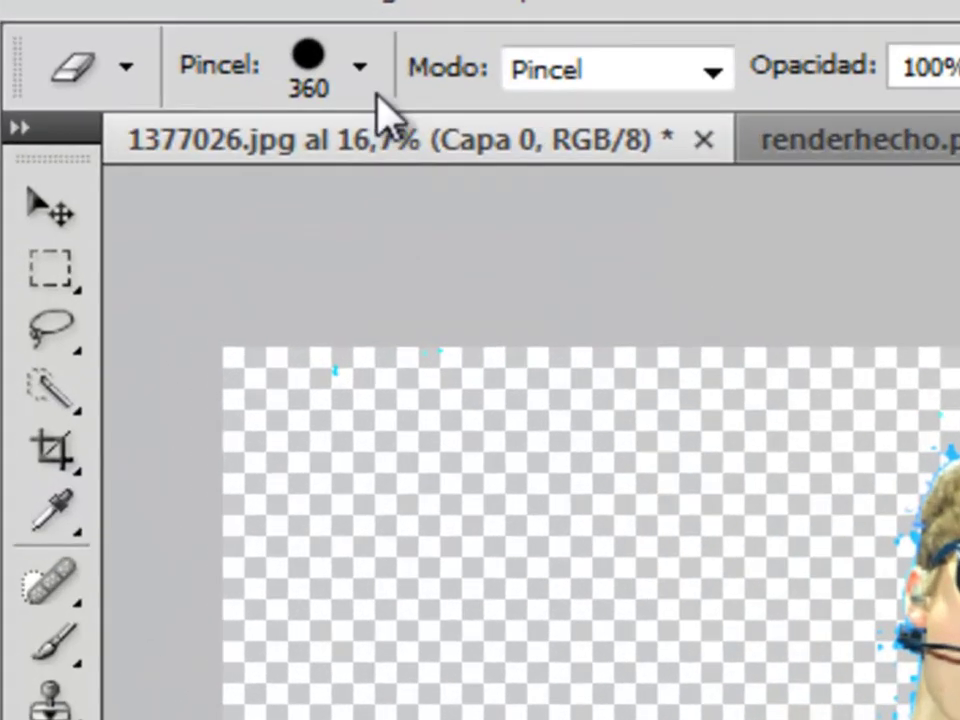
click(358, 66)
mouse_move(606, 470)
mouse_down()
mouse_move(589, 520)
mouse_move(306, 522)
mouse_move(880, 500)
mouse_up()
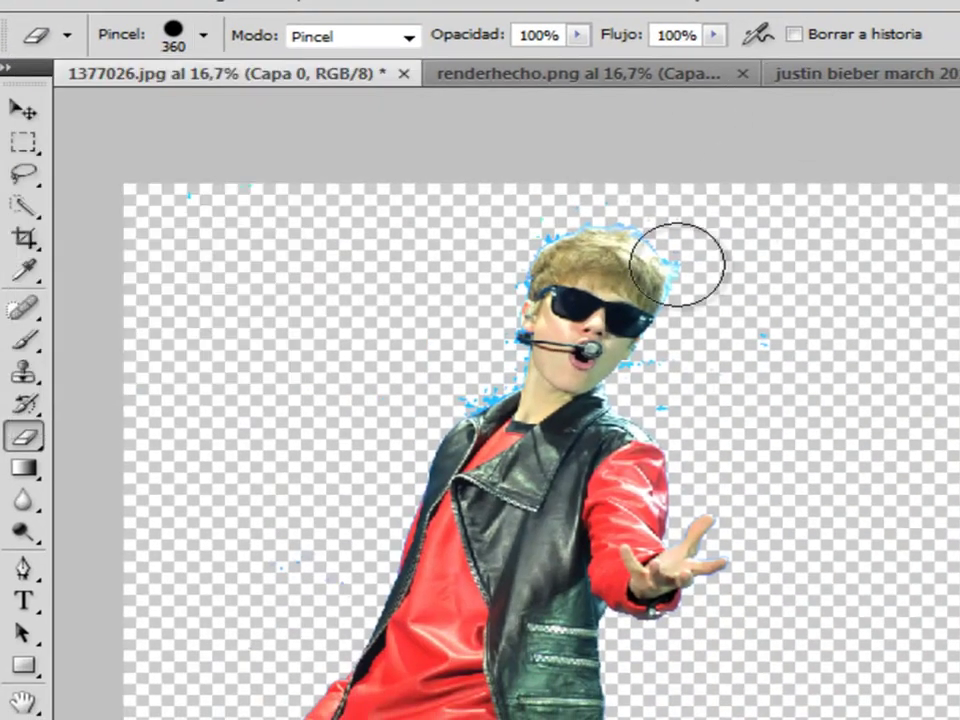
Erase across the singer's hair, then undo it with Edición > Deshacer Borrador.
mouse_move(677, 264)
mouse_down()
mouse_move(658, 272)
mouse_move(699, 321)
mouse_up()
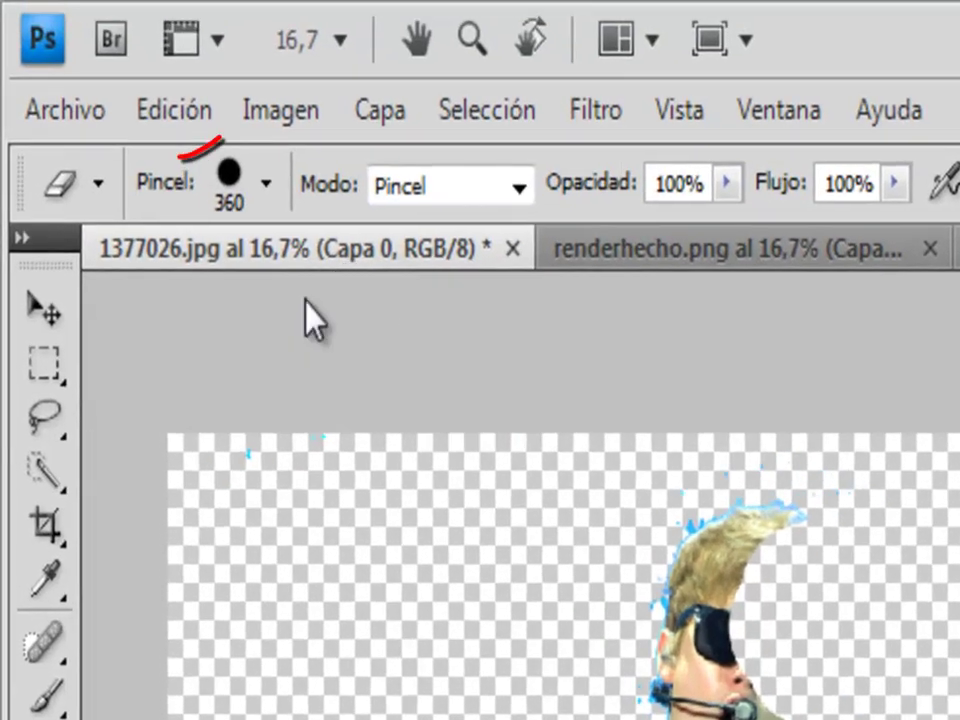
click(200, 110)
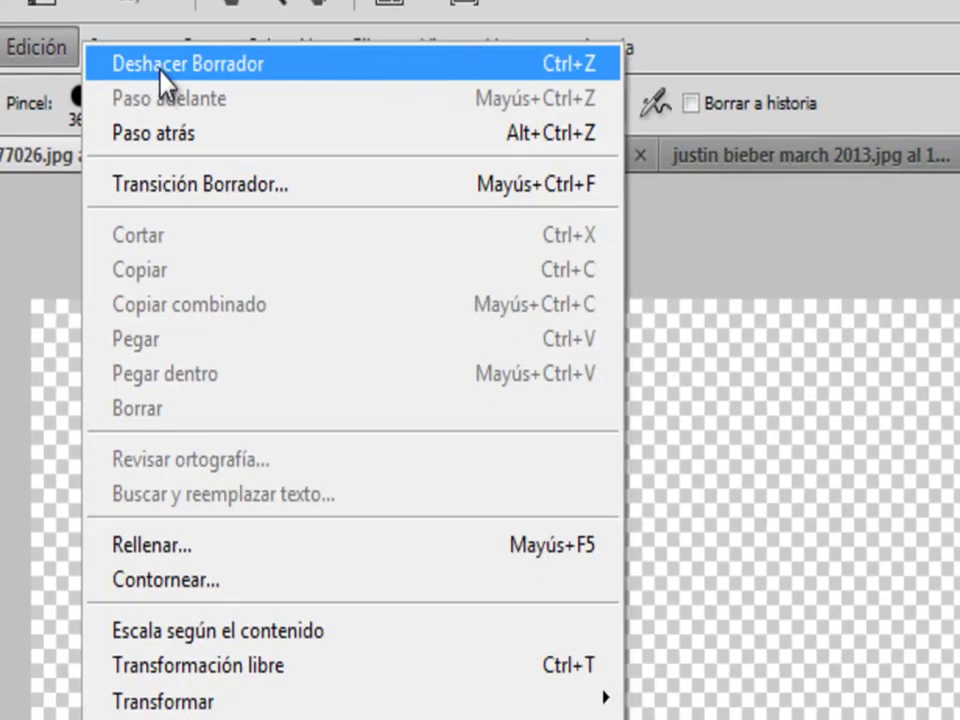
click(160, 70)
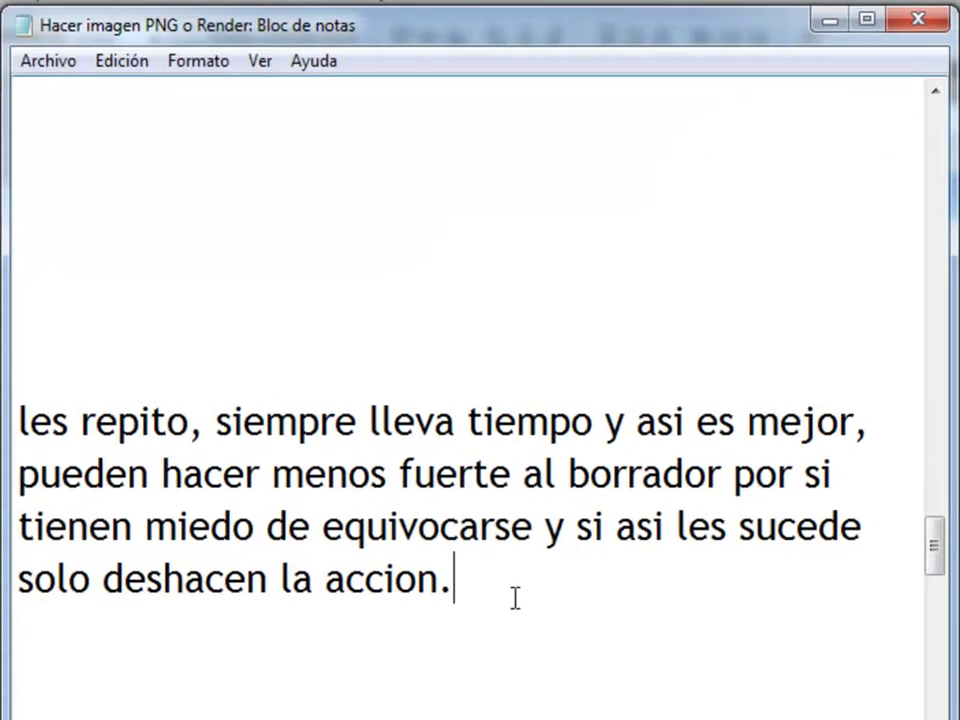
Review Notepad's final instructions on saving the render as PNG, then minimize Notepad.
scroll(515, 598, down, 3)
scroll(515, 598, down, 3)
scroll(515, 598, down, 3)
scroll(515, 598, down, 2)
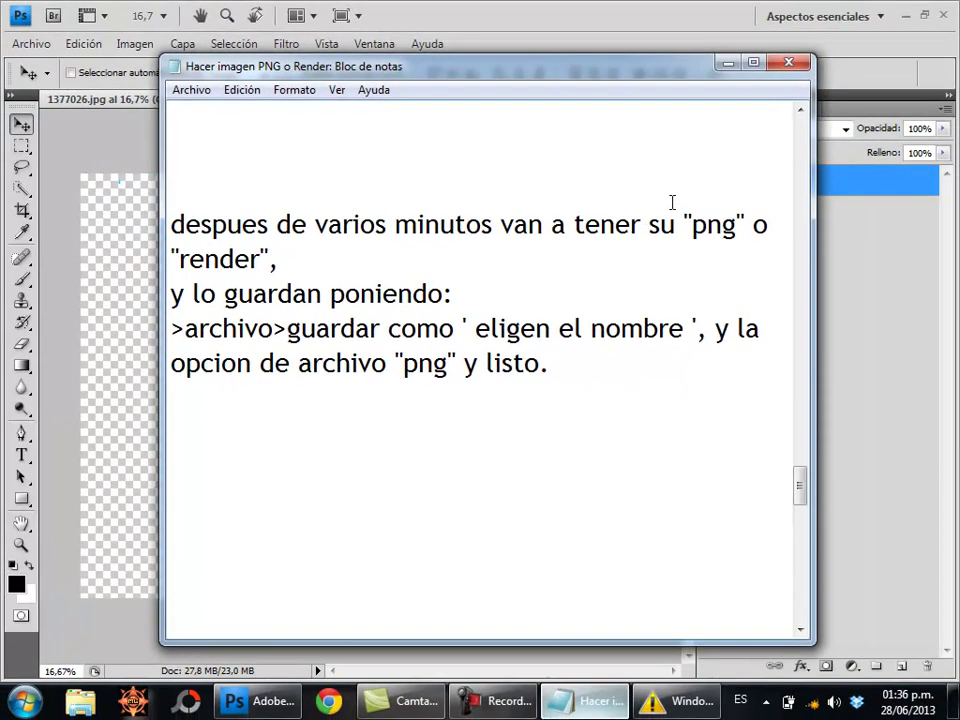
drag(625, 369, 243, 224)
drag(171, 222, 600, 364)
click(728, 64)
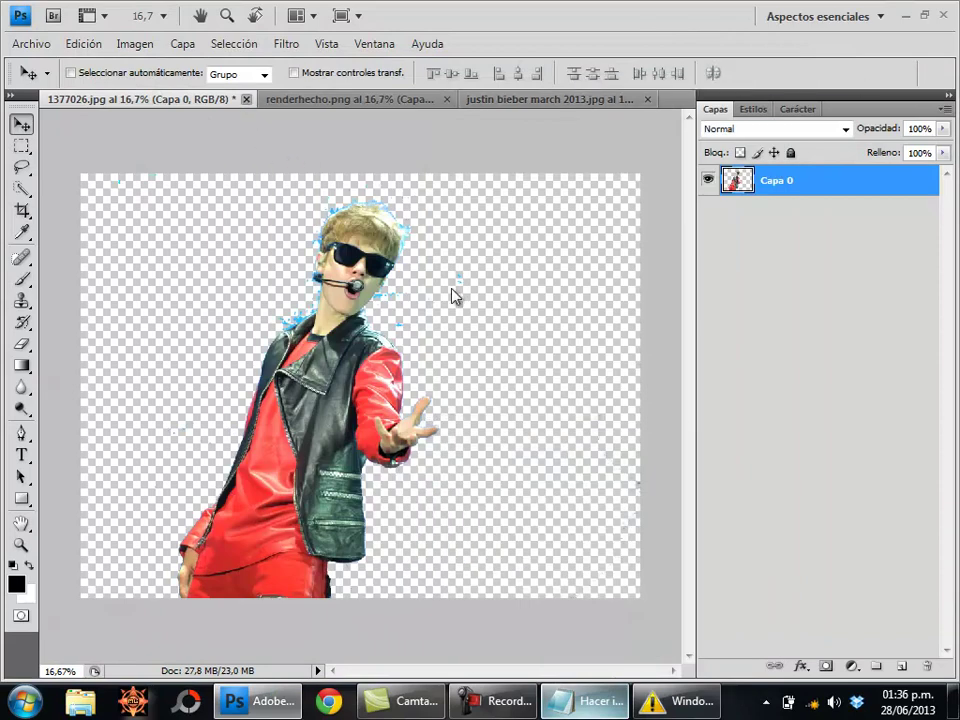
Close the original 1377026.jpg photo and zoom to inspect the cut-out render.
key(ctrl+w)
click(480, 275)
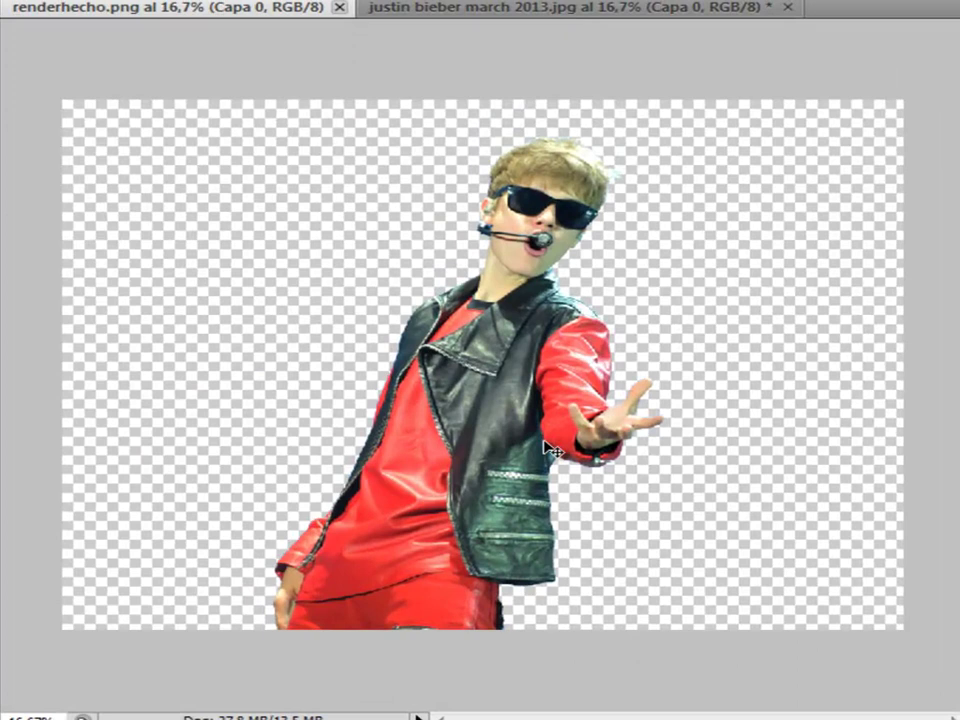
key(ctrl+plus)
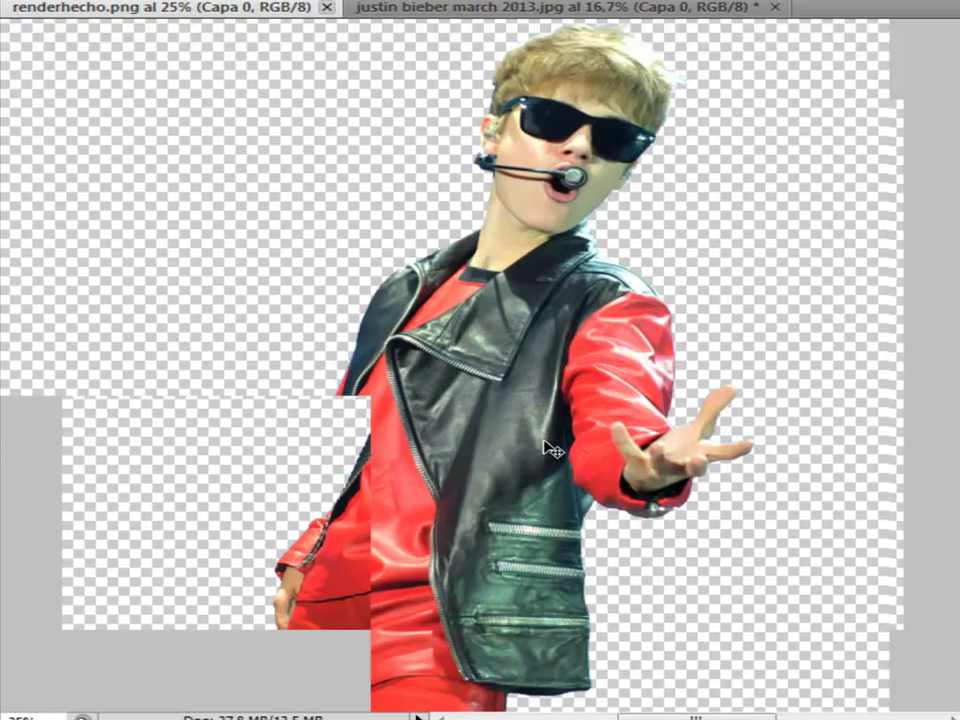
key(ctrl+plus)
scroll(550, 448, up, 3)
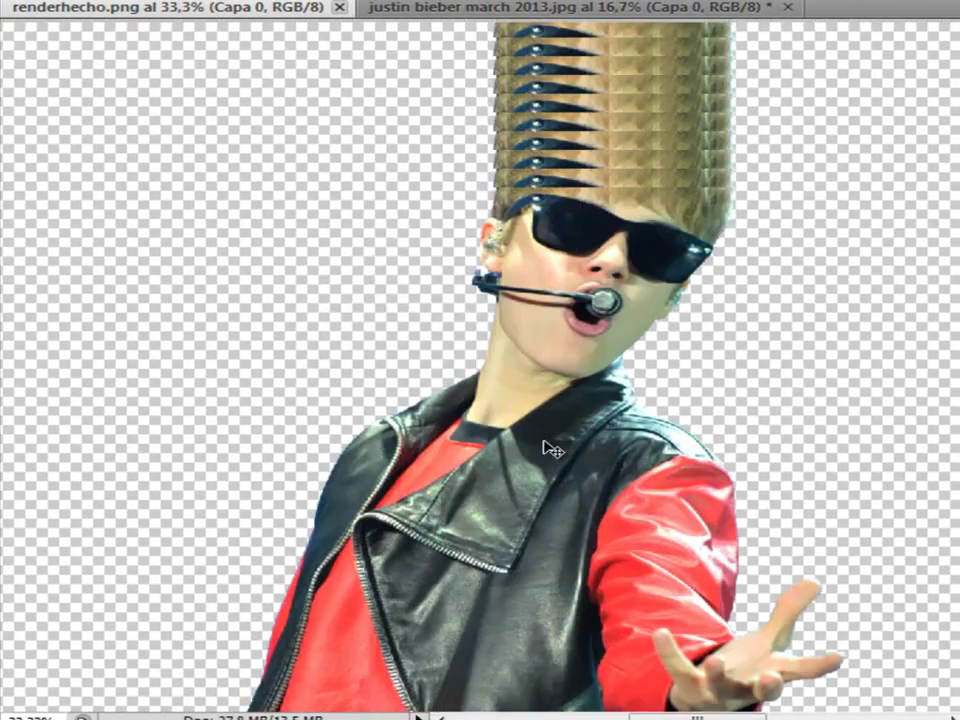
scroll(553, 450, up, 1)
key(ctrl+minus)
key(ctrl+minus)
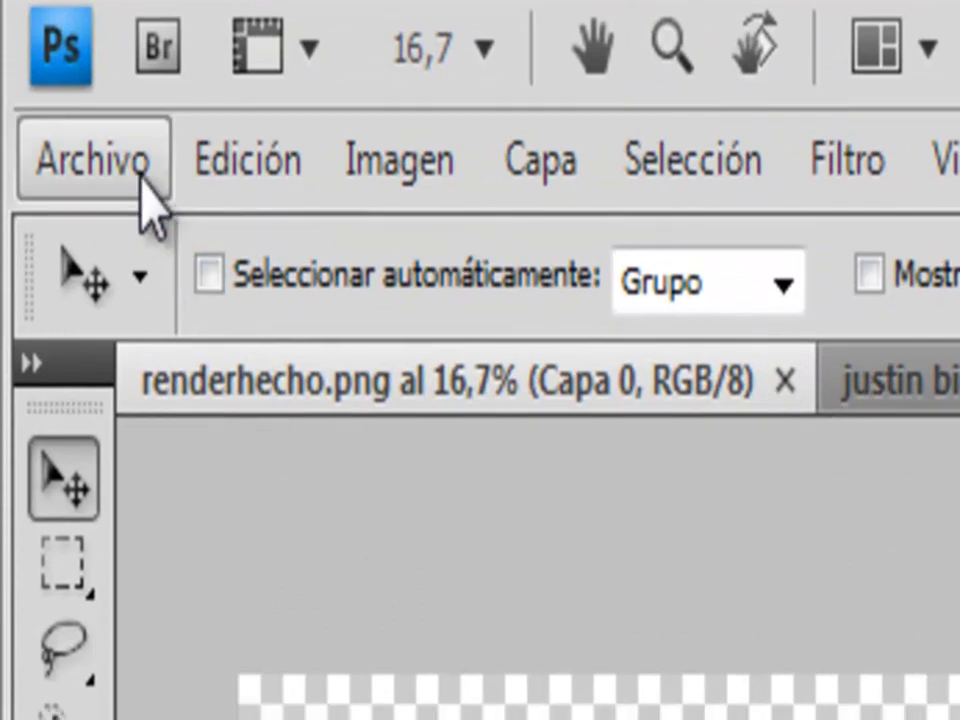
Save the cut-out as PNG named renderhecho on the Escritorio (desktop).
click(140, 188)
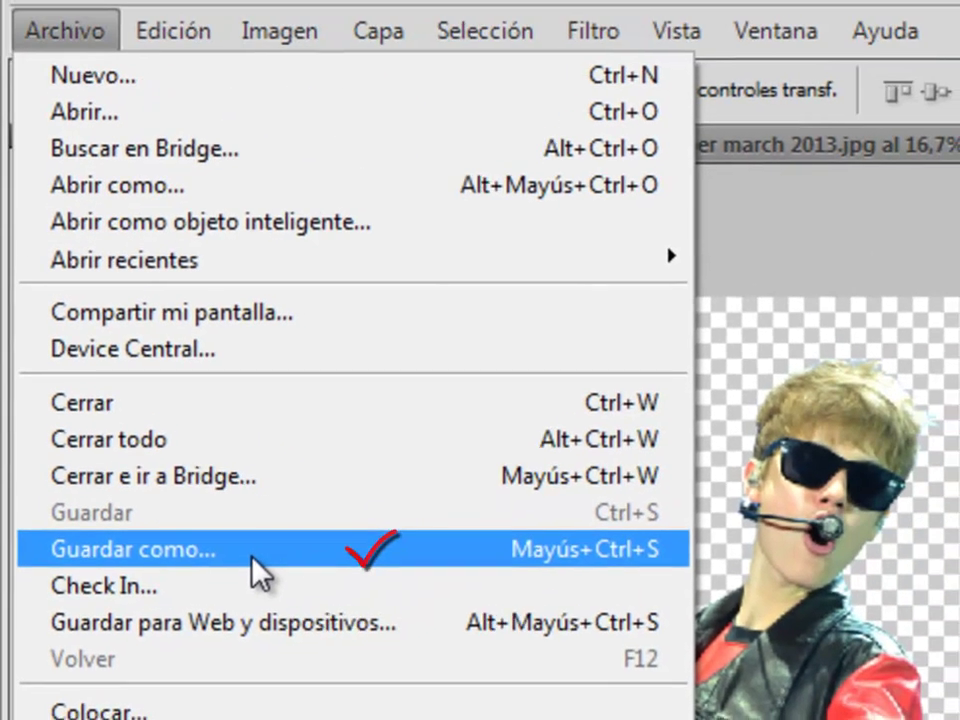
click(183, 420)
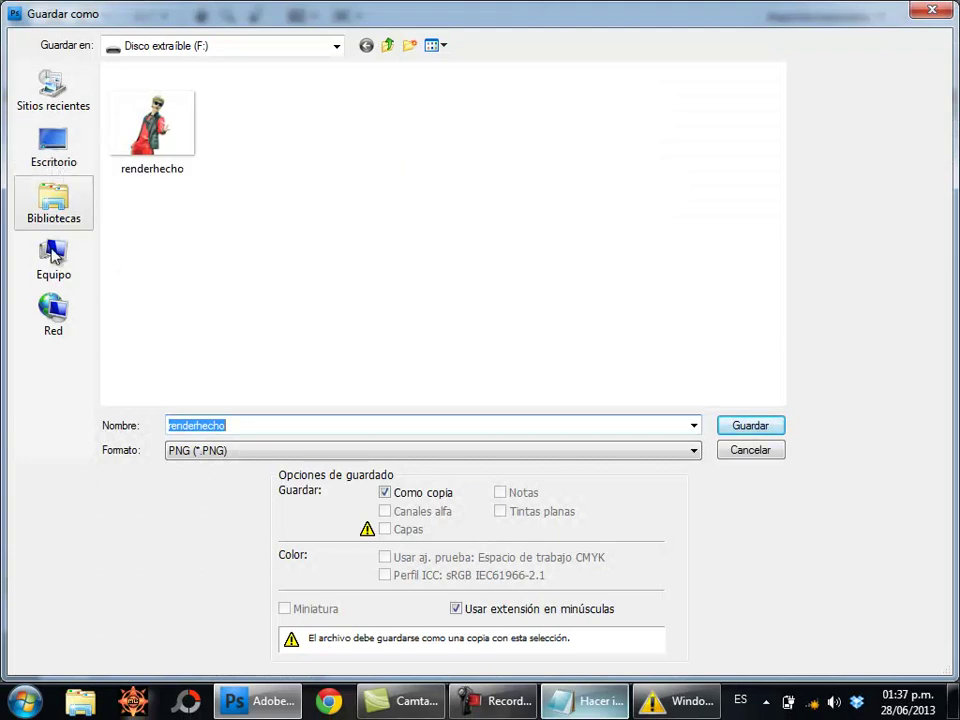
click(68, 157)
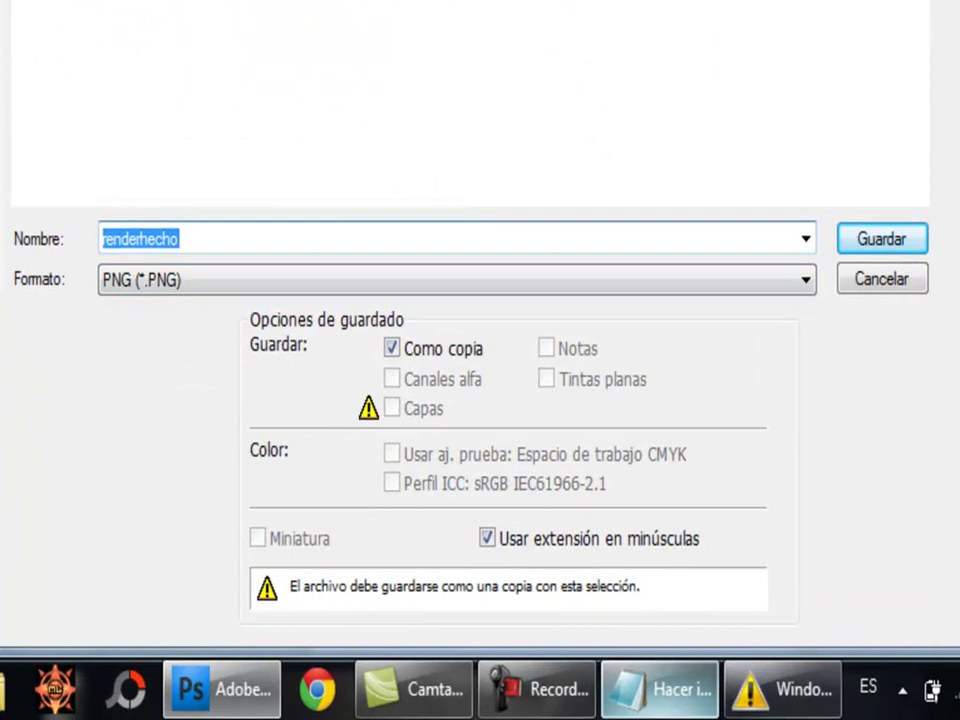
click(294, 281)
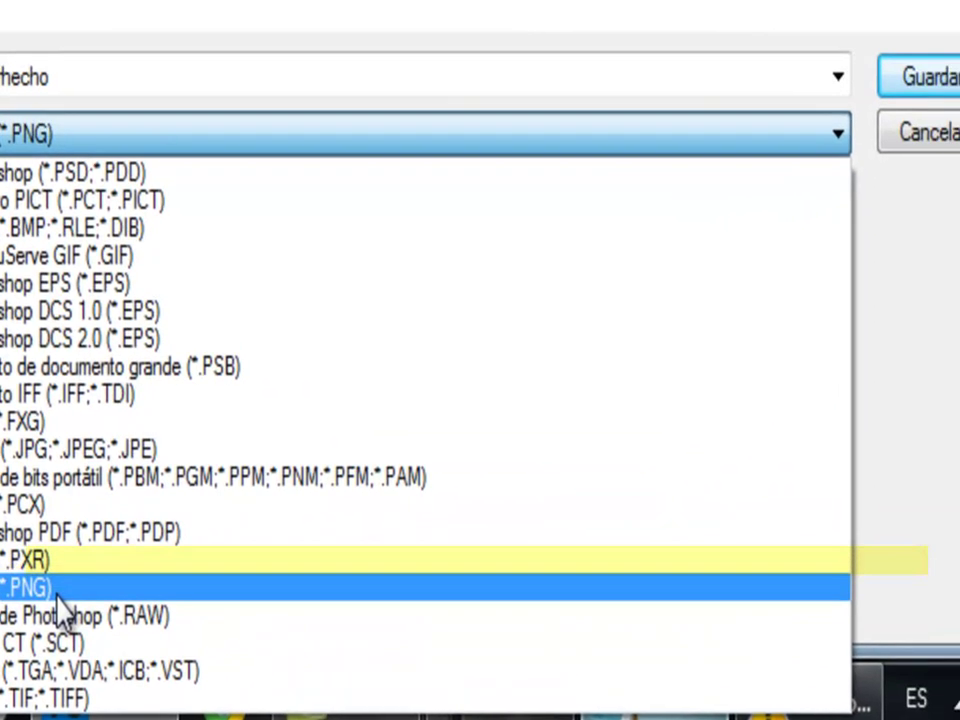
click(136, 565)
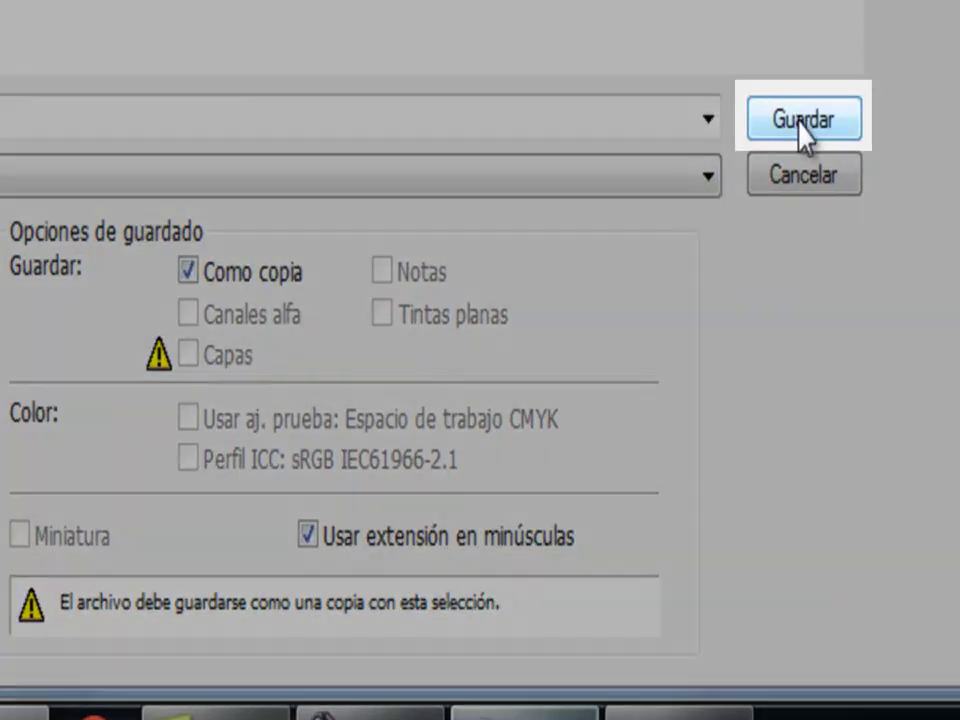
click(800, 122)
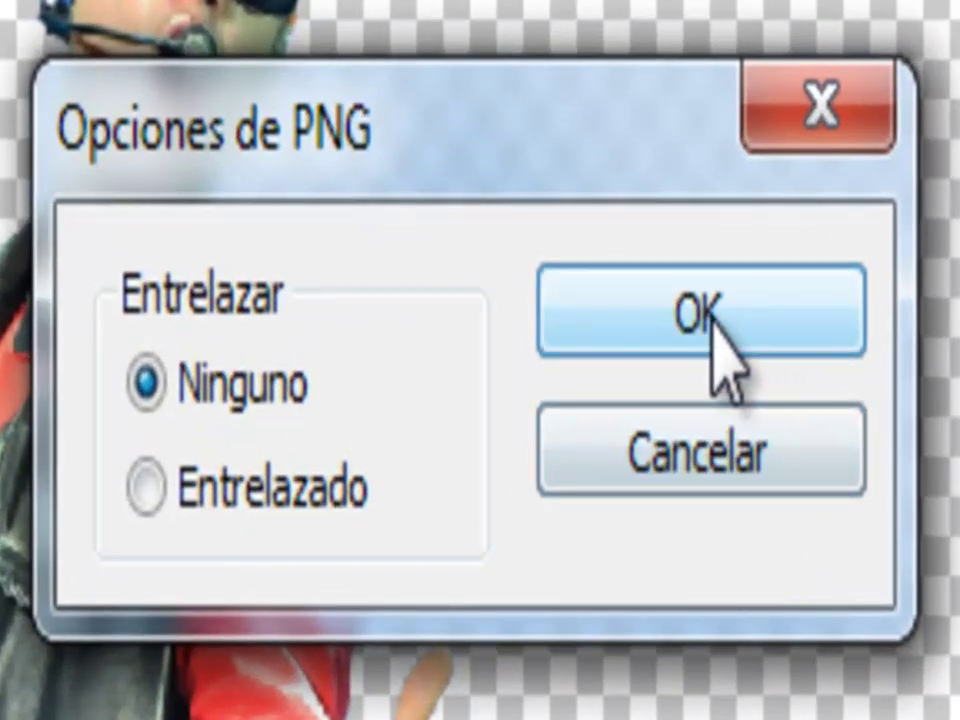
Accept the PNG options with interlacing Ninguno, then minimize Notepad's closing note.
click(723, 318)
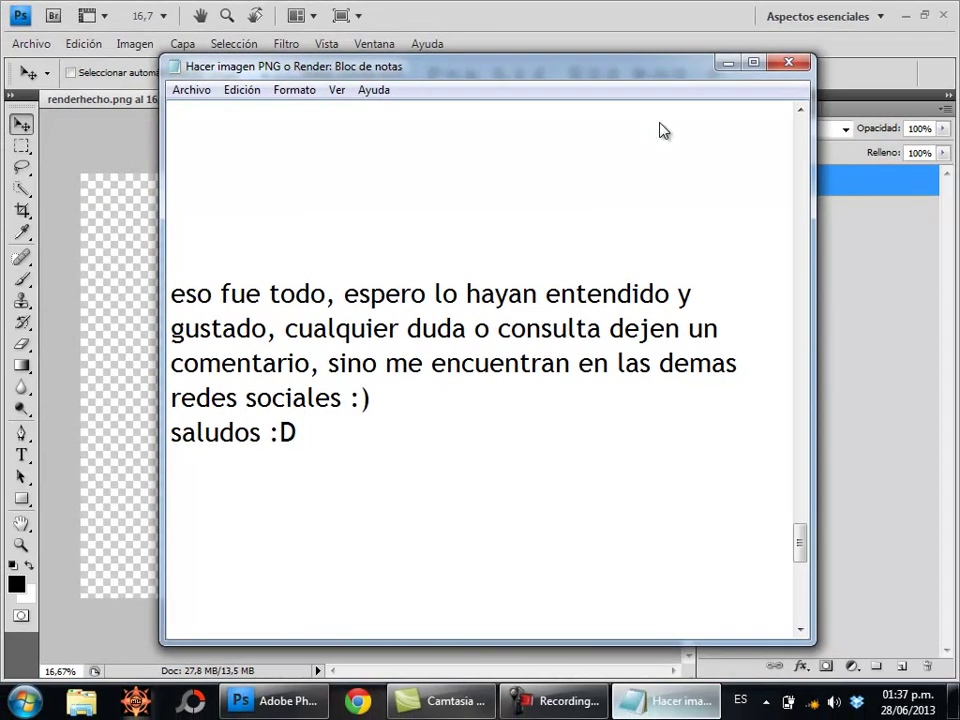
click(728, 64)
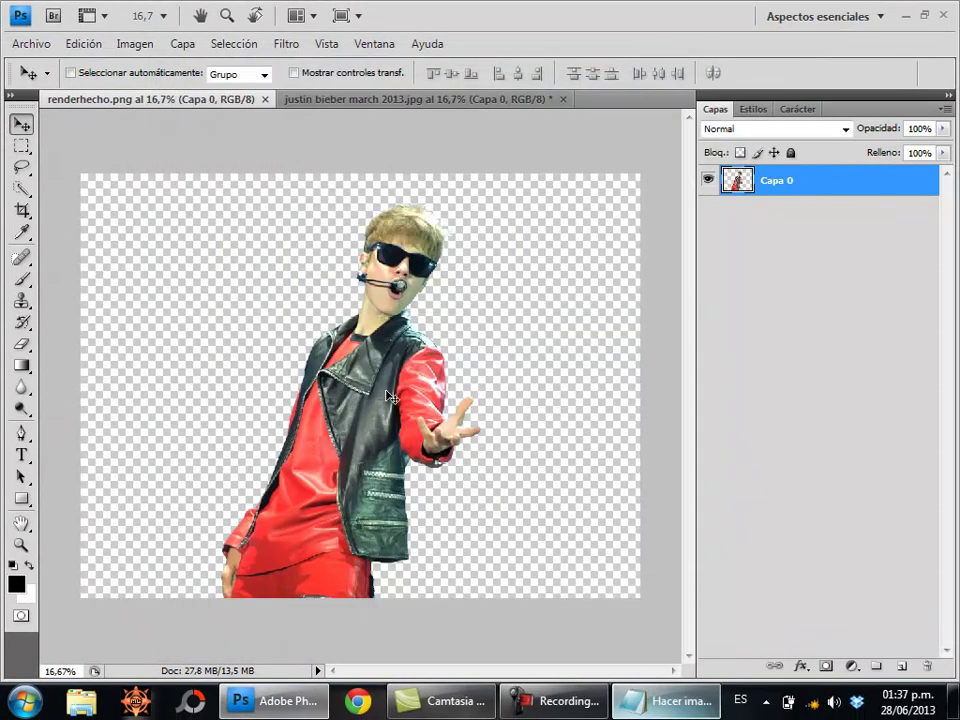
Drag the cut-out into justin bieber march 2013.jpg as Capa 1, scaled to about 70%.
drag(390, 383, 390, 104)
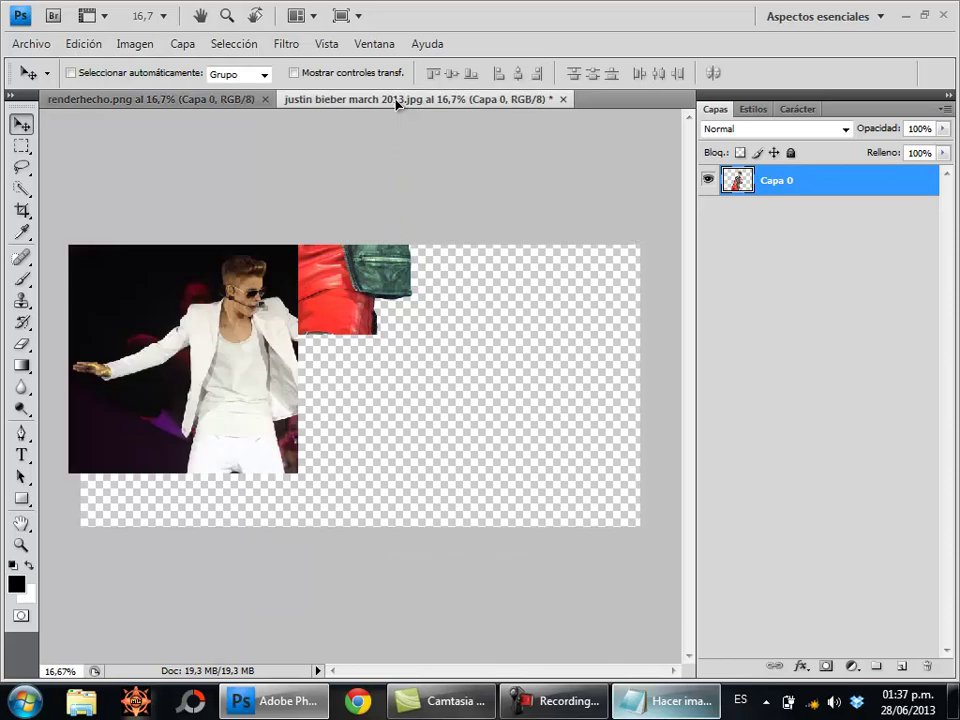
drag(391, 102, 544, 406)
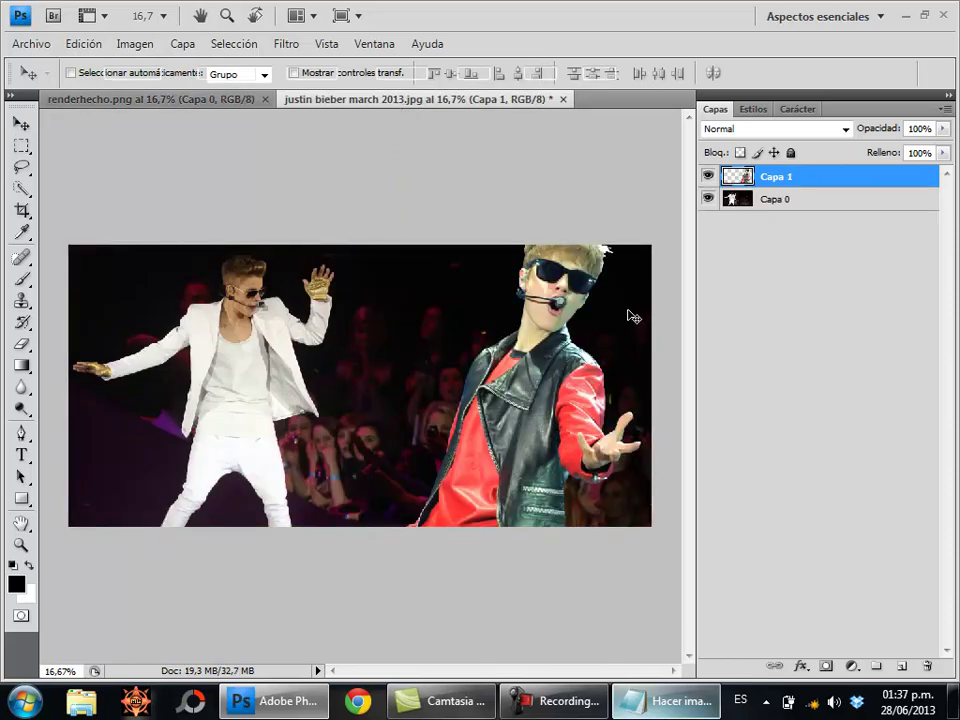
key(ctrl+t)
drag(640, 215, 565, 333)
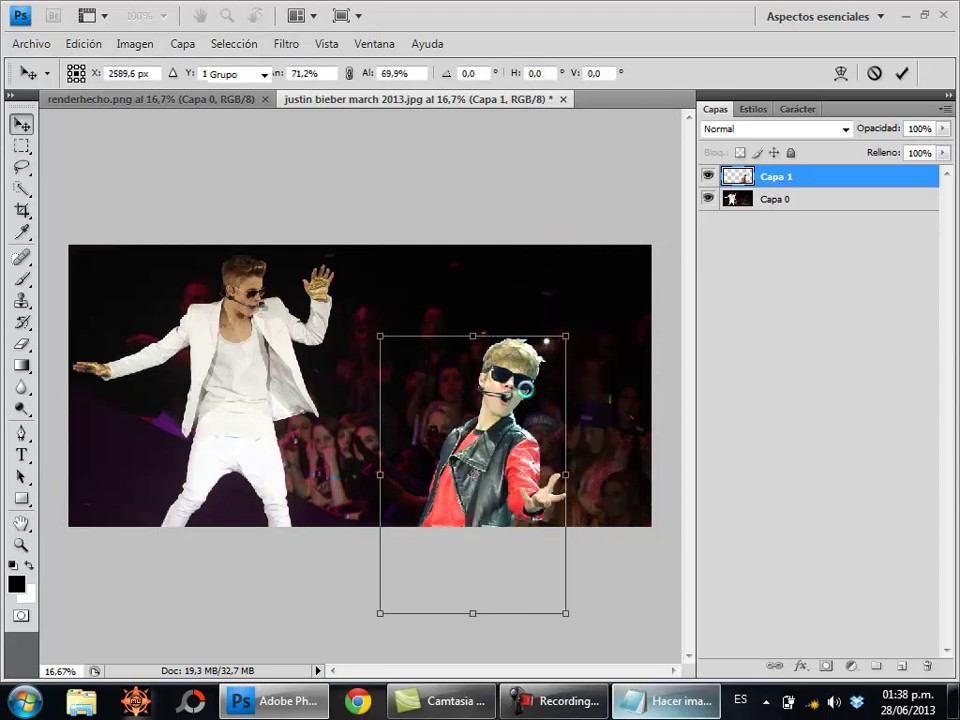
key(Return)
Move the cut-out singer right and tilt it about 13° counter-clockwise.
drag(477, 503, 547, 413)
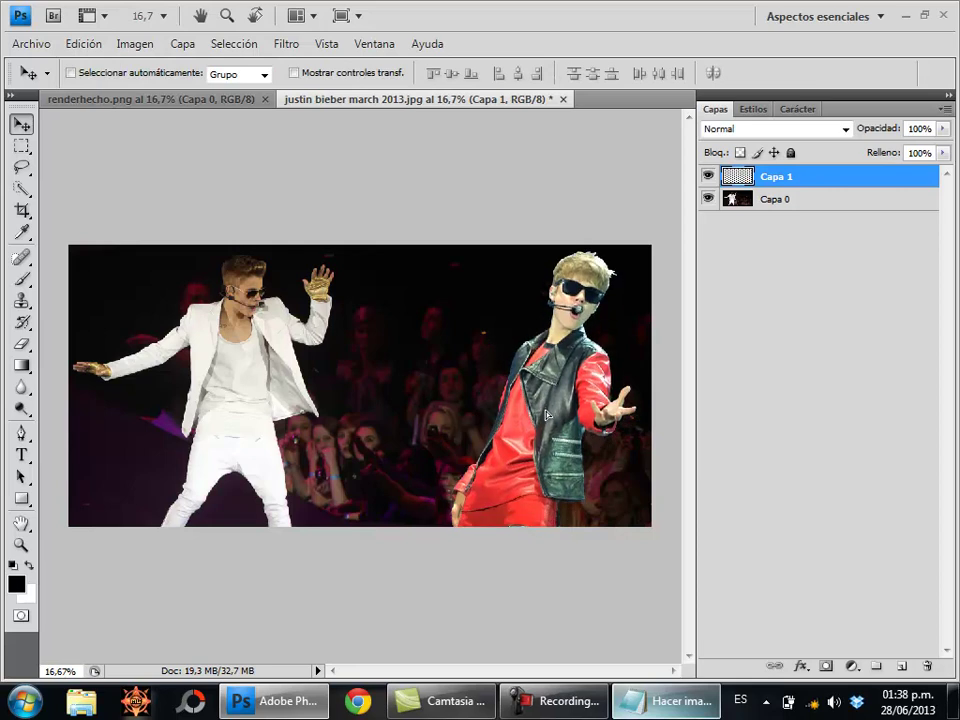
key(ctrl+t)
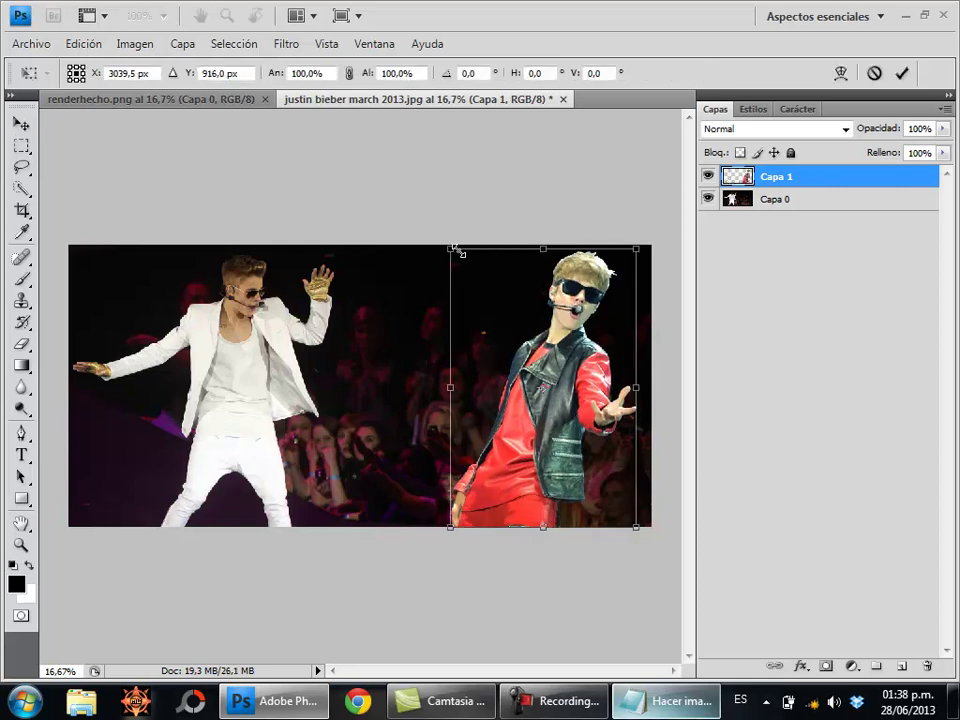
mouse_move(443, 237)
mouse_down()
mouse_move(430, 287)
mouse_move(460, 441)
mouse_up()
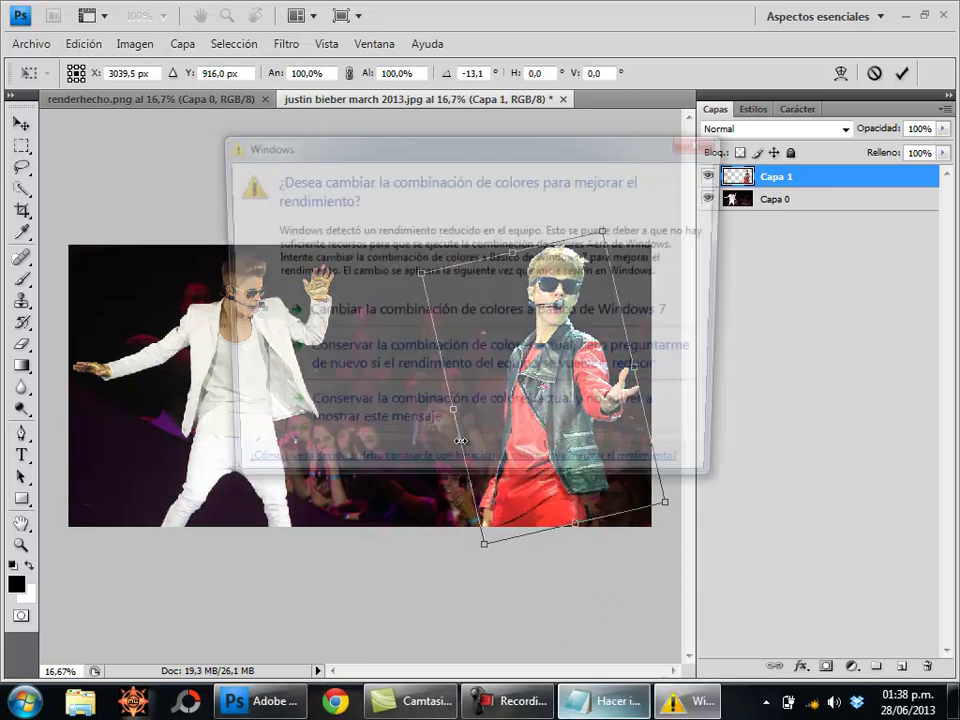